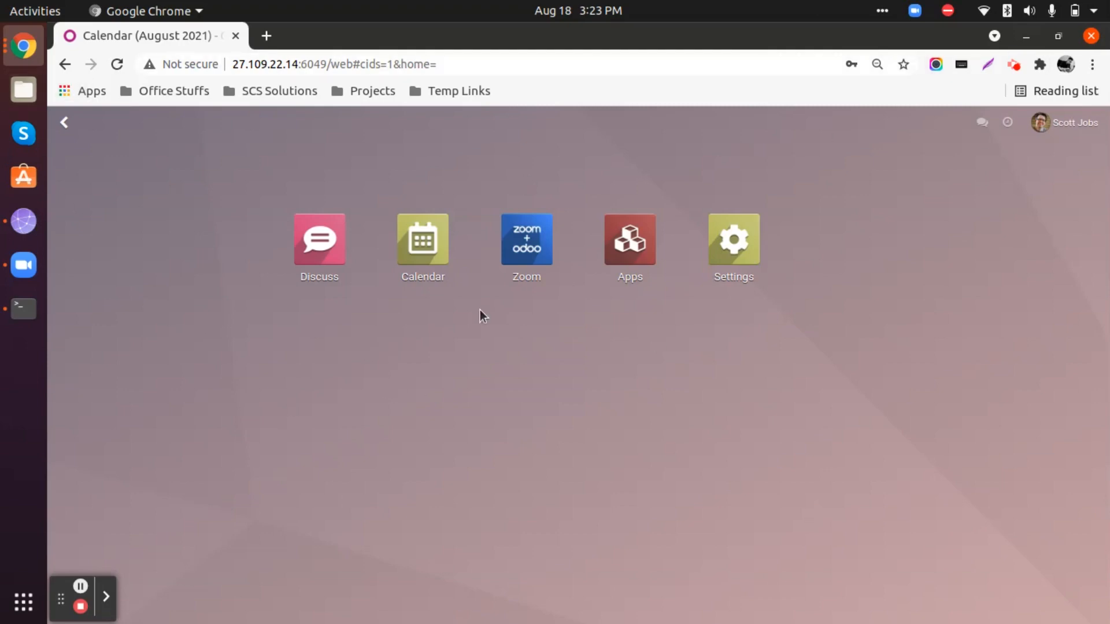
Open the calendar of the Zoom app and display it by month.
{"action": "left_click", "coordinate": [524, 245]}
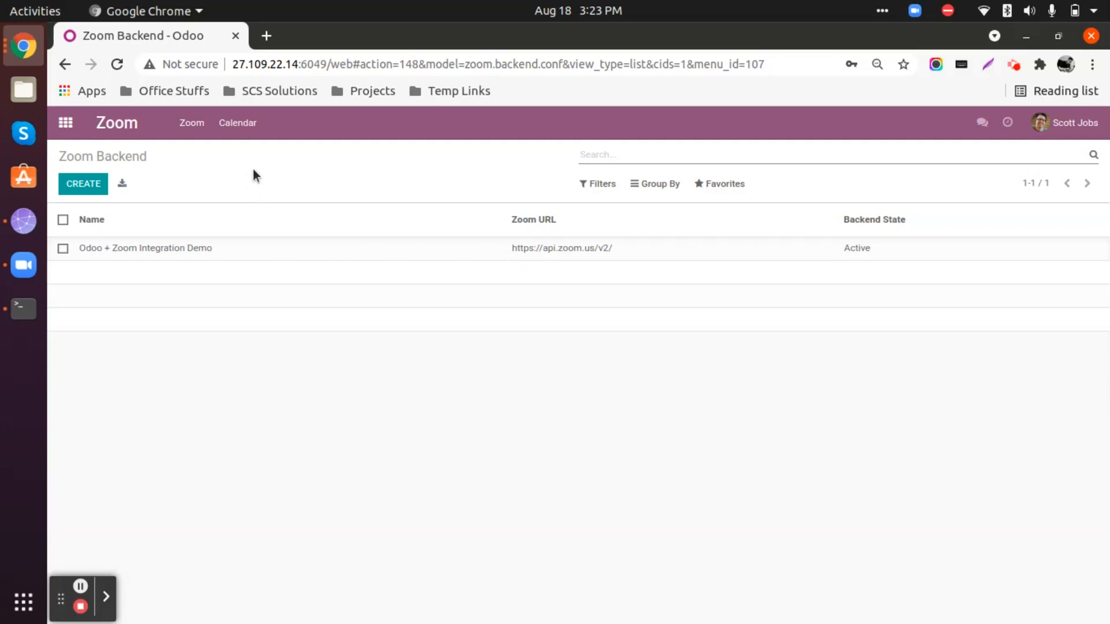
{"action": "left_click", "coordinate": [234, 123]}
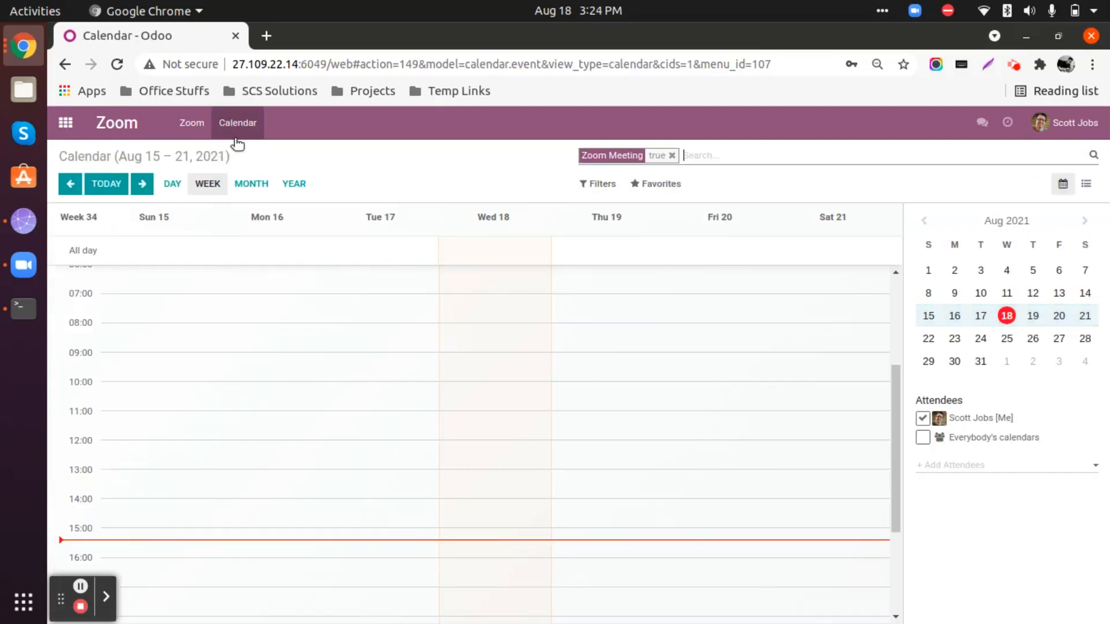
{"action": "left_click", "coordinate": [250, 186]}
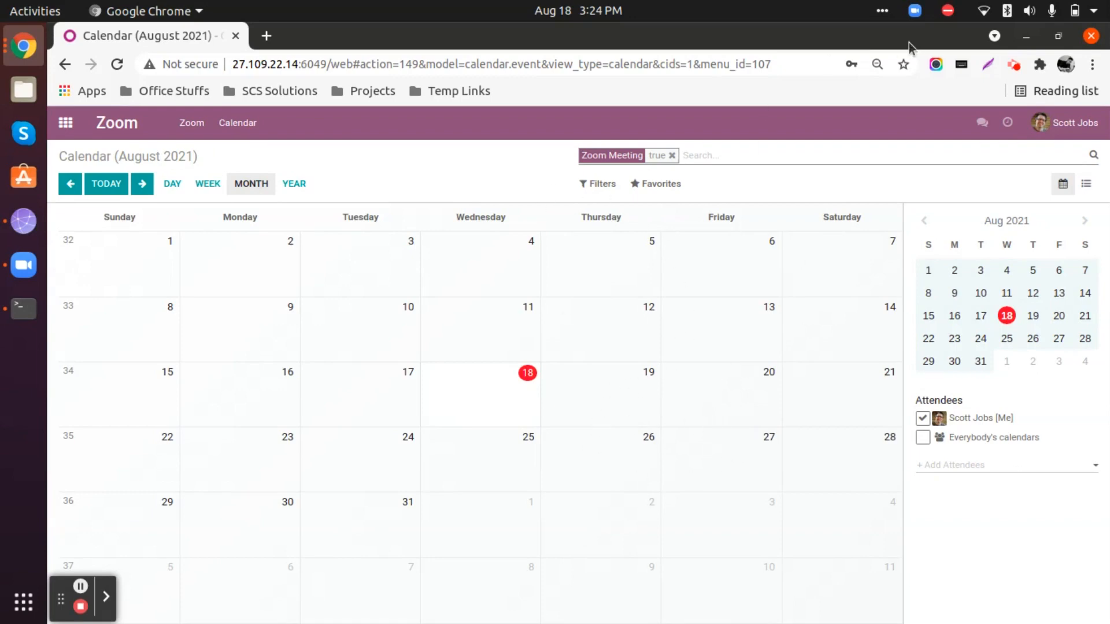
Start a new meeting on August 20, 2021 with the summary "Internal Discussion" and open its full form.
{"action": "left_click", "coordinate": [707, 383]}
{"action": "left_click", "coordinate": [528, 203]}
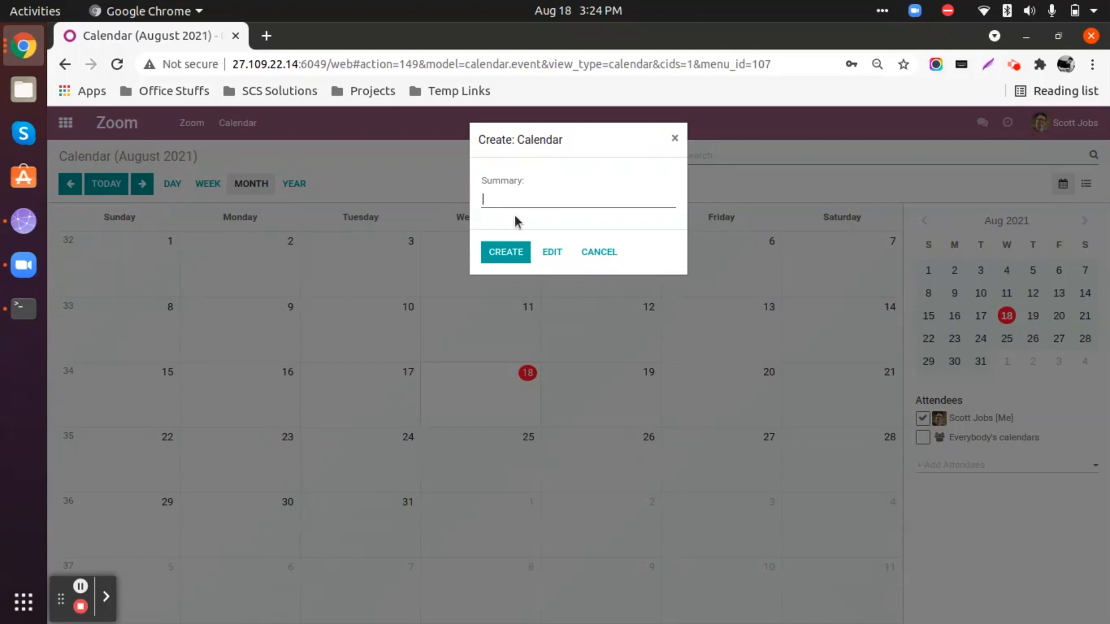
{"action": "type", "text": "Internal Discussion"}
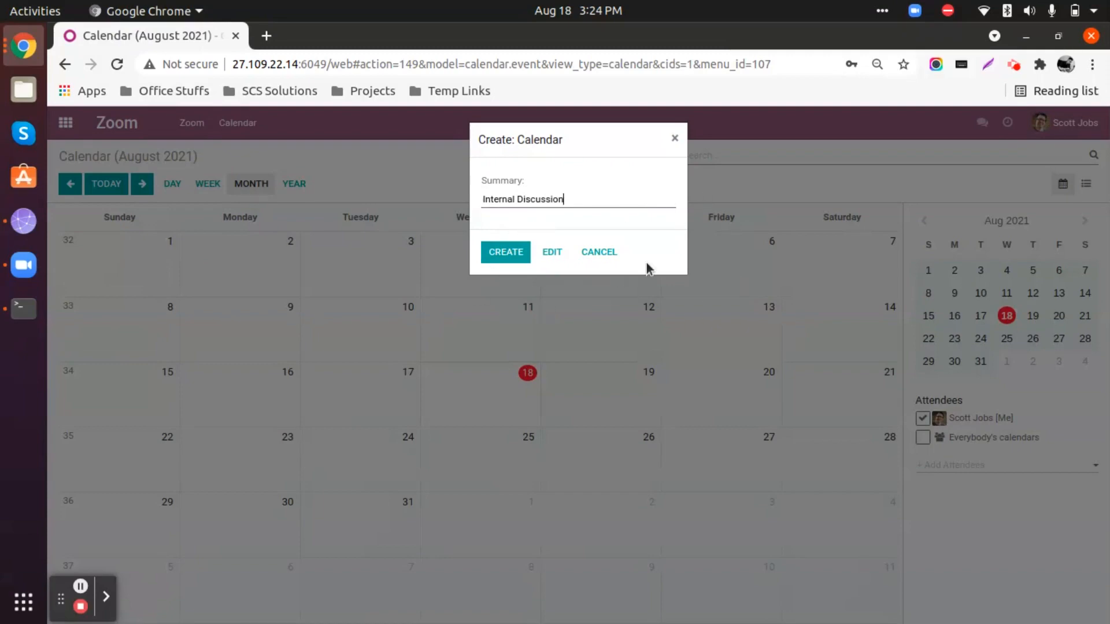
{"action": "left_click", "coordinate": [552, 254]}
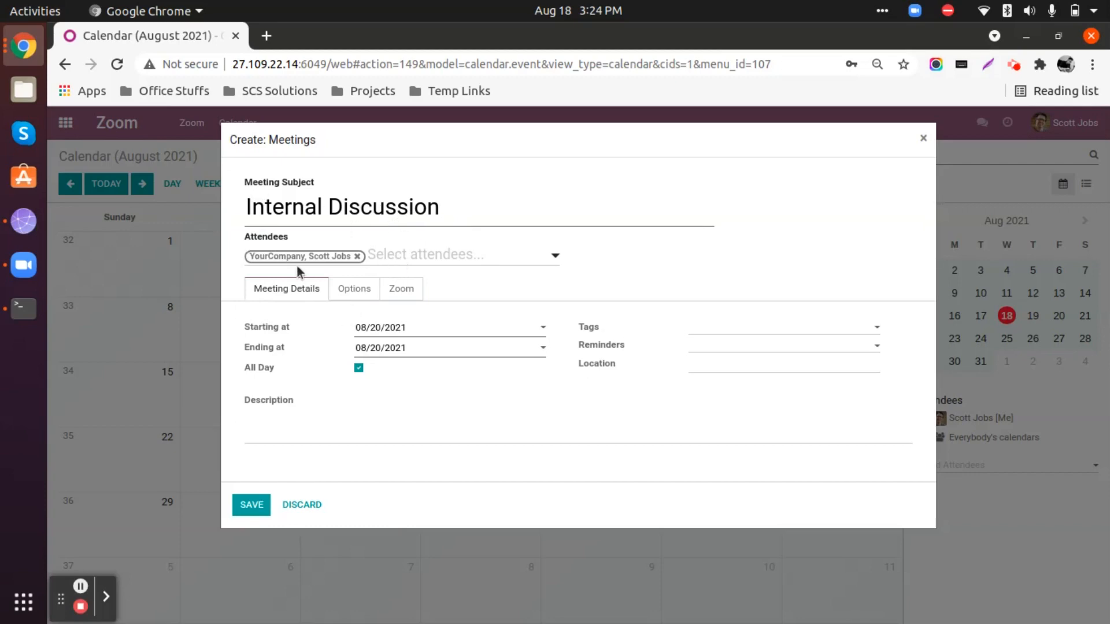
Add the demo colleague from YourCompany as a second attendee of the meeting.
{"action": "left_click", "coordinate": [471, 258]}
{"action": "type", "text": "m"}
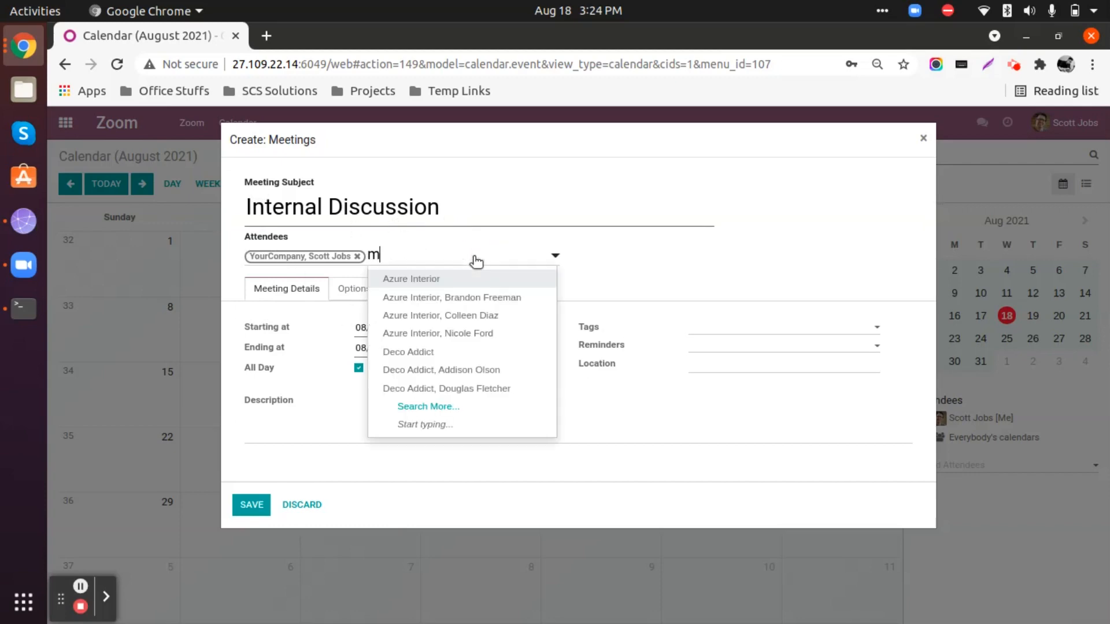
{"action": "type", "text": "ark"}
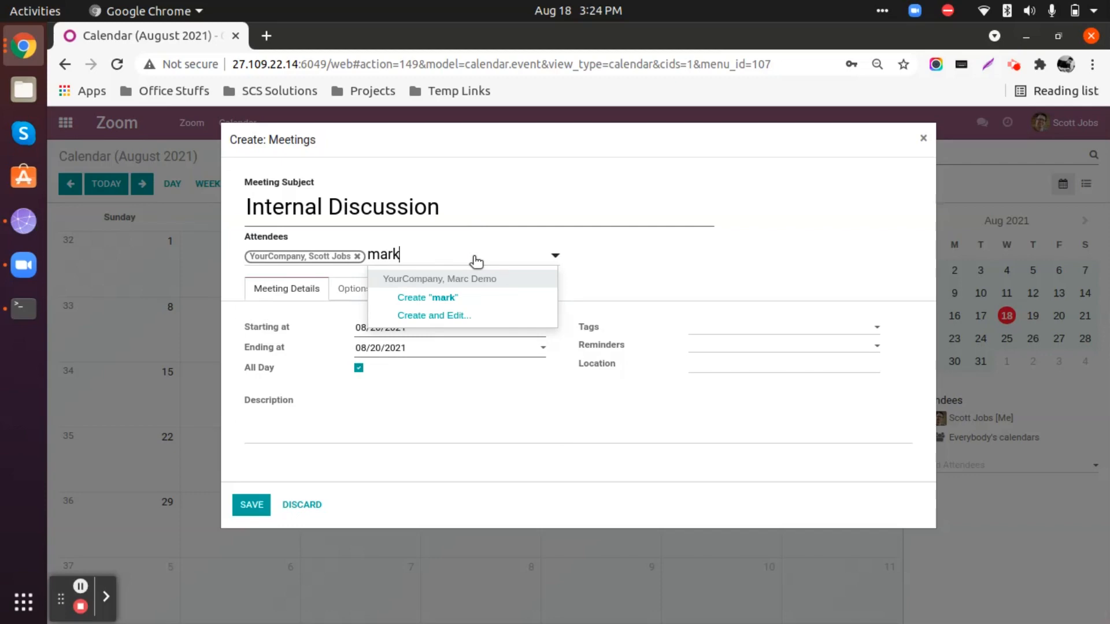
{"action": "key", "text": "Return"}
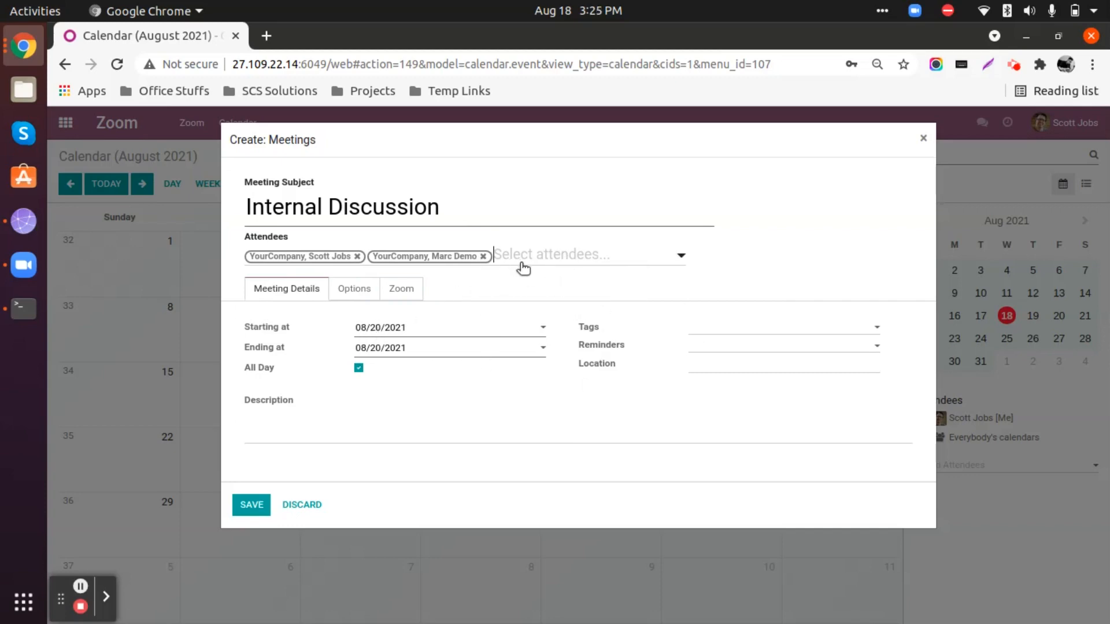
{"action": "left_click", "coordinate": [611, 258]}
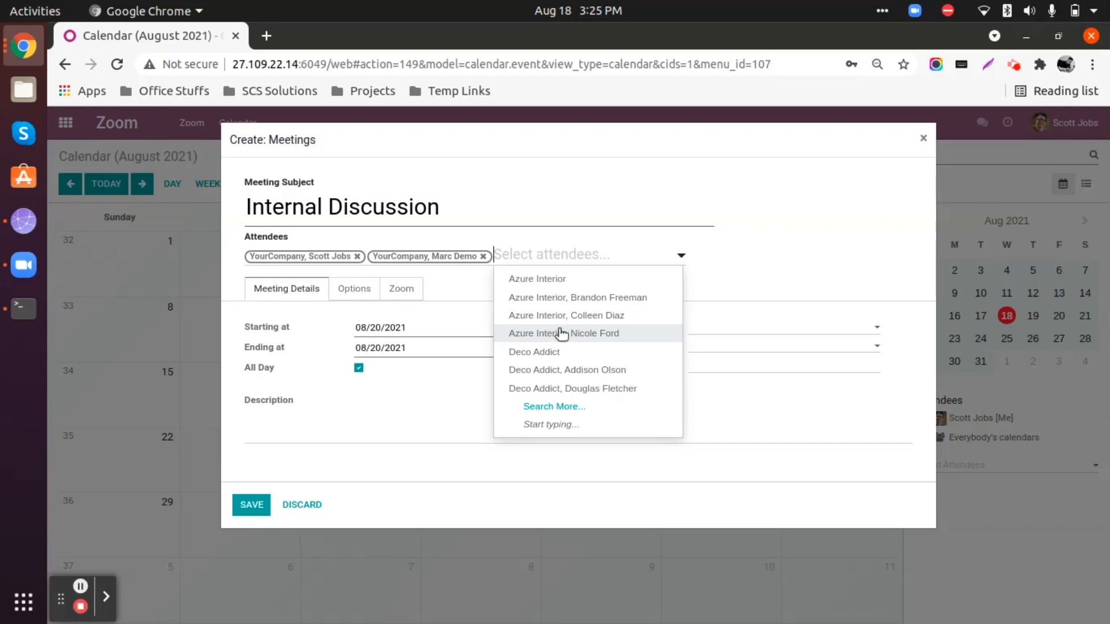
{"action": "left_click", "coordinate": [764, 265]}
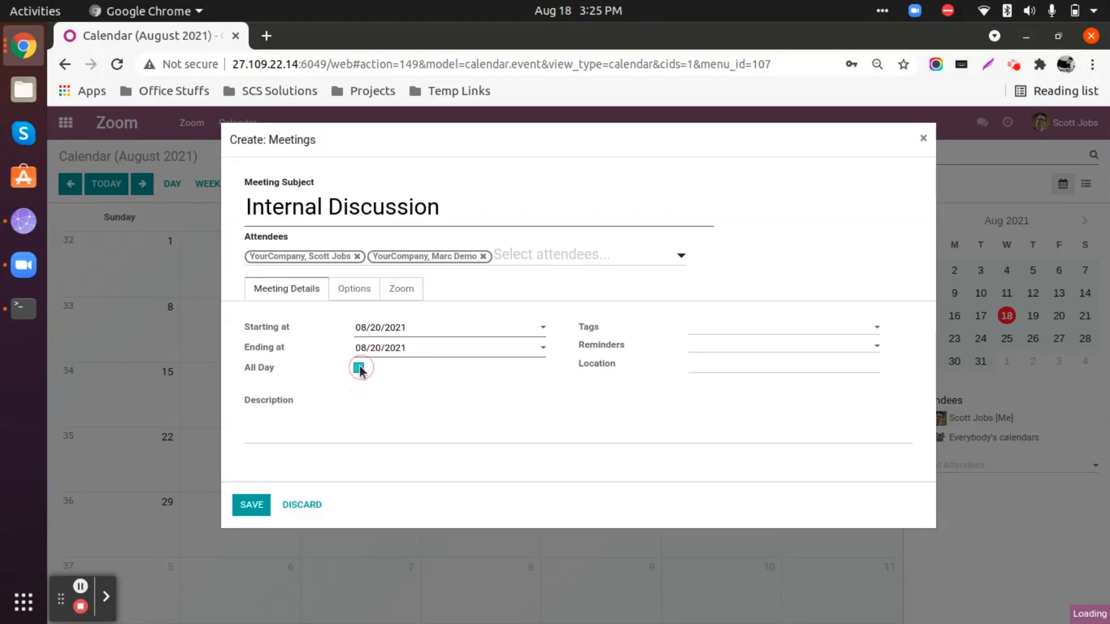
Make the meeting not all-day and set its start to 08/20/2021 14:30:00.
{"action": "left_click", "coordinate": [359, 368]}
{"action": "left_click", "coordinate": [397, 330]}
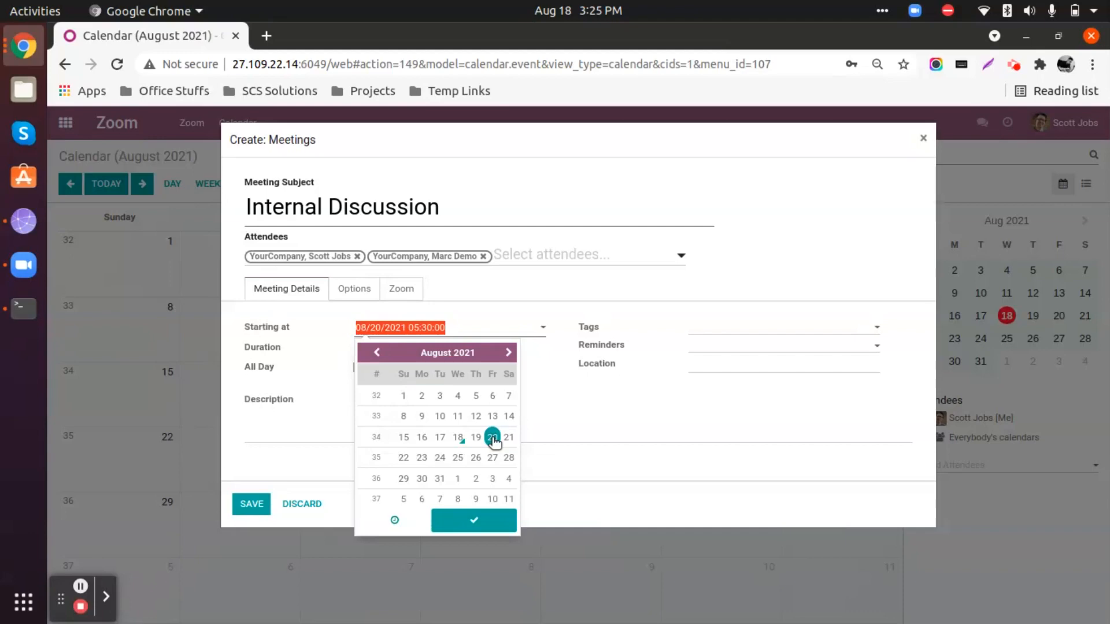
{"action": "left_click", "coordinate": [395, 520]}
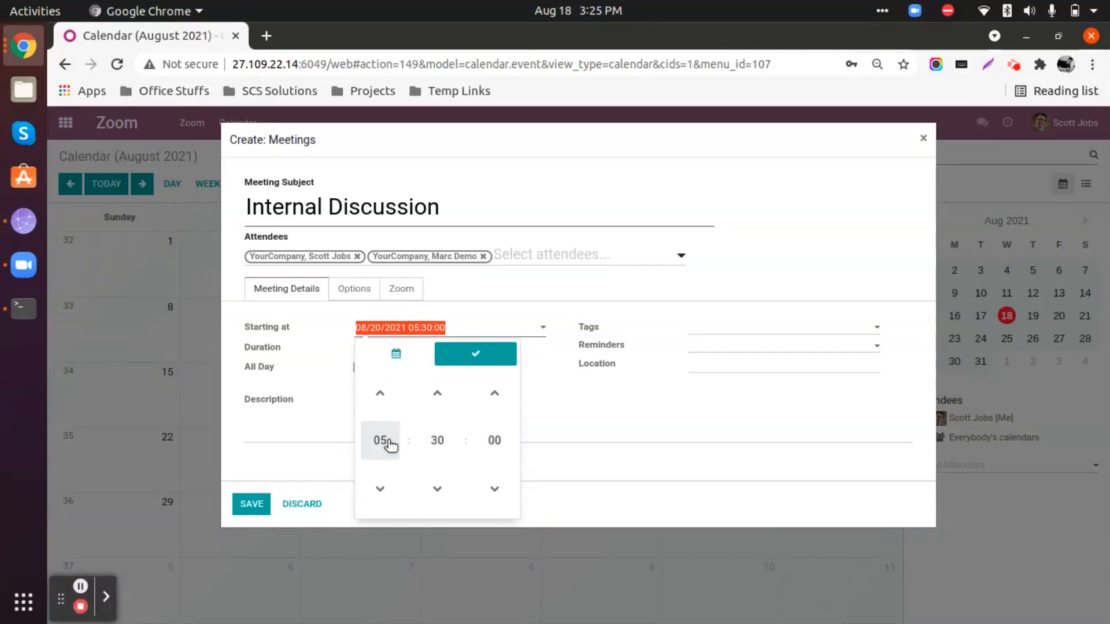
{"action": "left_click", "coordinate": [397, 439]}
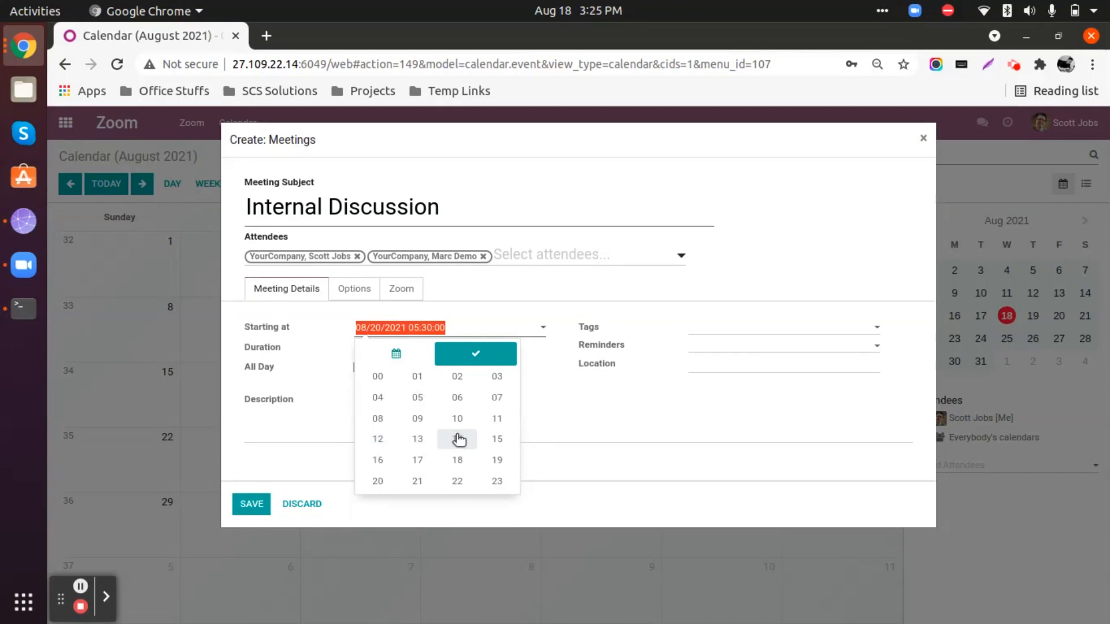
{"action": "left_click", "coordinate": [459, 440]}
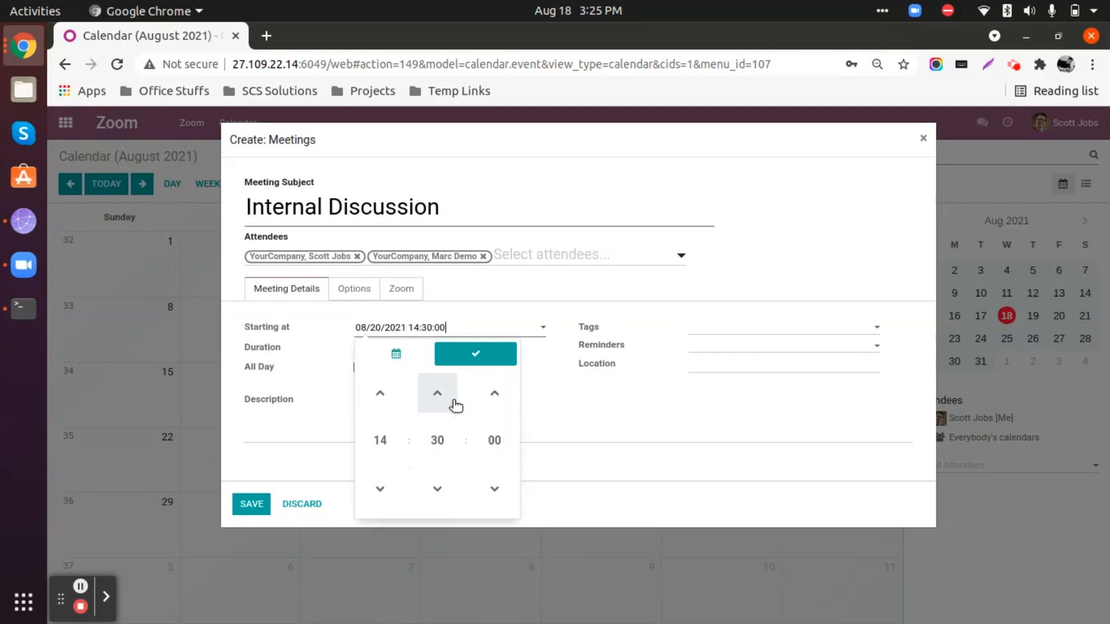
{"action": "left_click", "coordinate": [464, 355]}
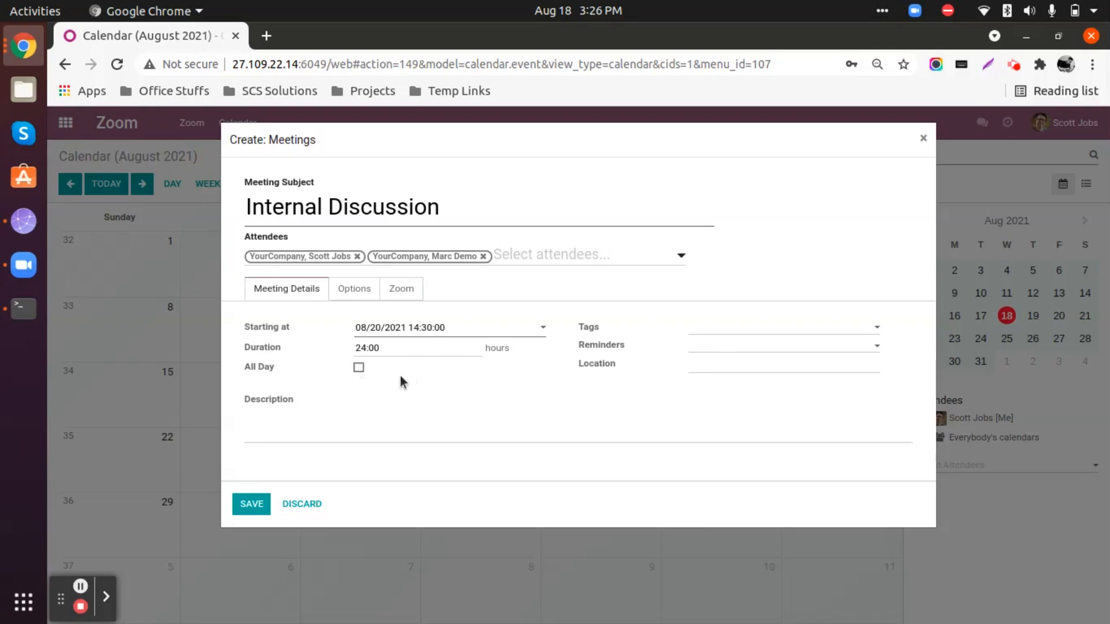
Set the meeting duration to 1 hour, keeping the all-day option off.
{"action": "left_click", "coordinate": [358, 368]}
{"action": "key", "text": "space"}
{"action": "double_click", "coordinate": [361, 348]}
{"action": "type", "text": "1"}
Tag the meeting as Internal Meeting.
{"action": "left_click", "coordinate": [828, 327]}
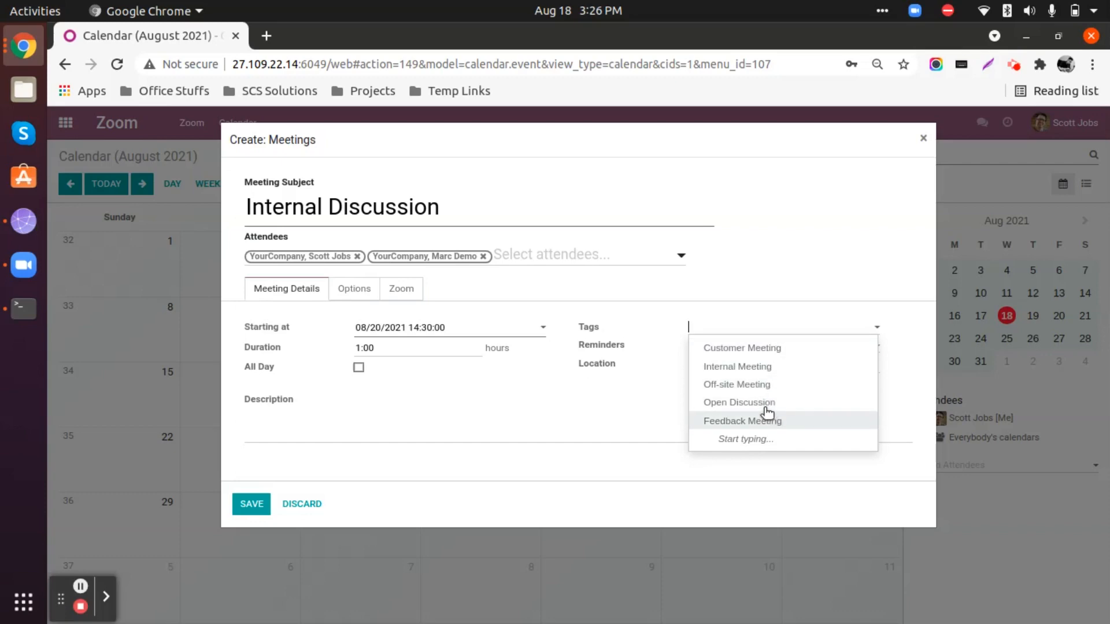
{"action": "left_click", "coordinate": [765, 372]}
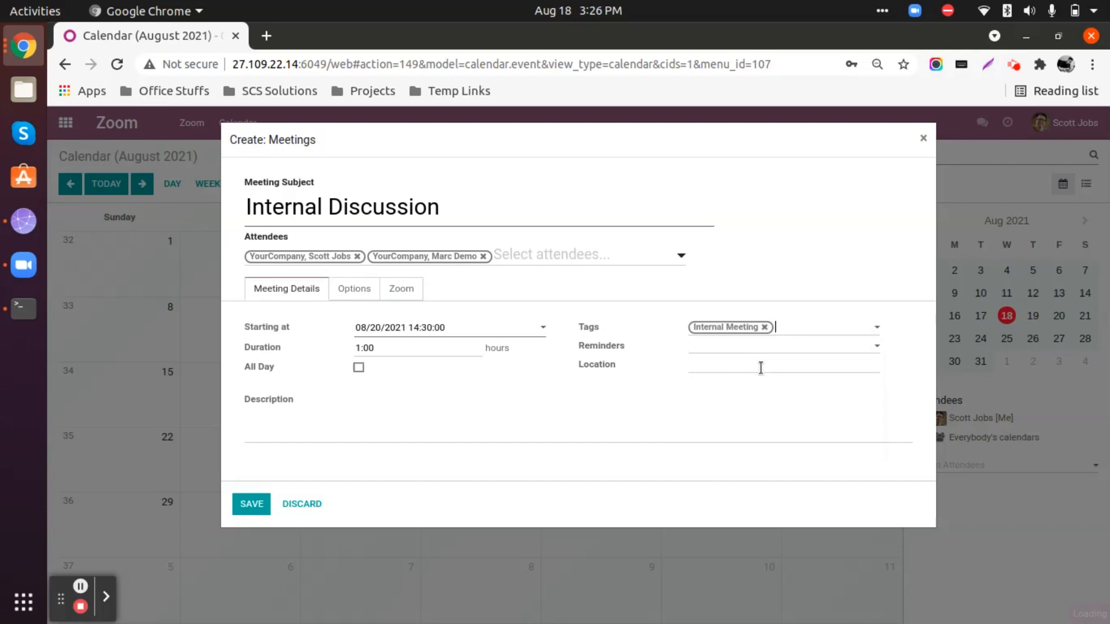
{"action": "left_click", "coordinate": [805, 331]}
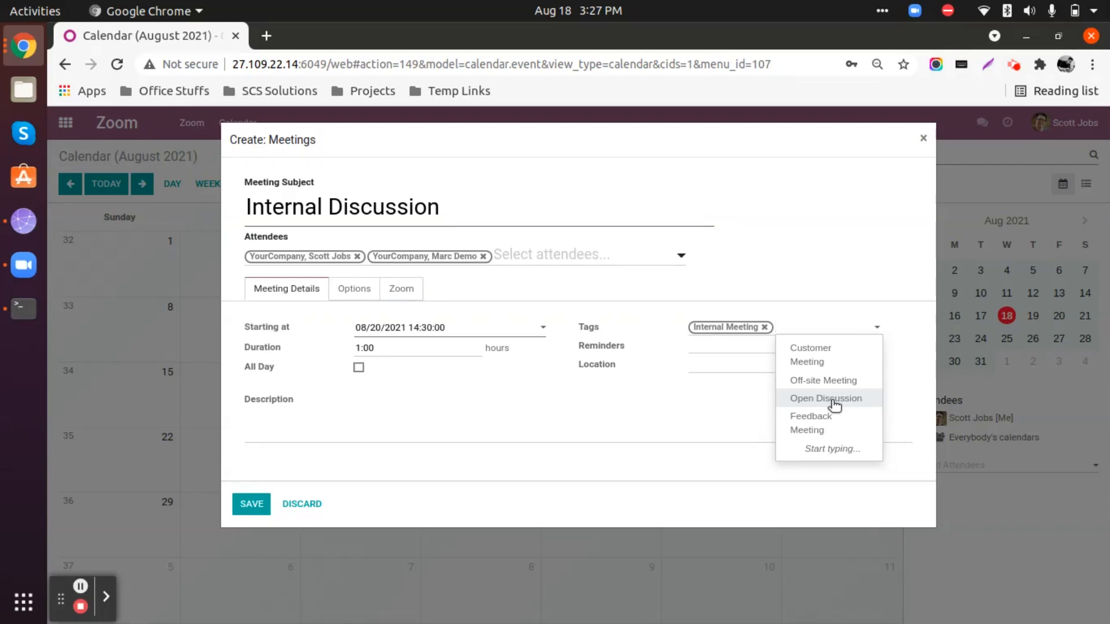
{"action": "left_click", "coordinate": [690, 420]}
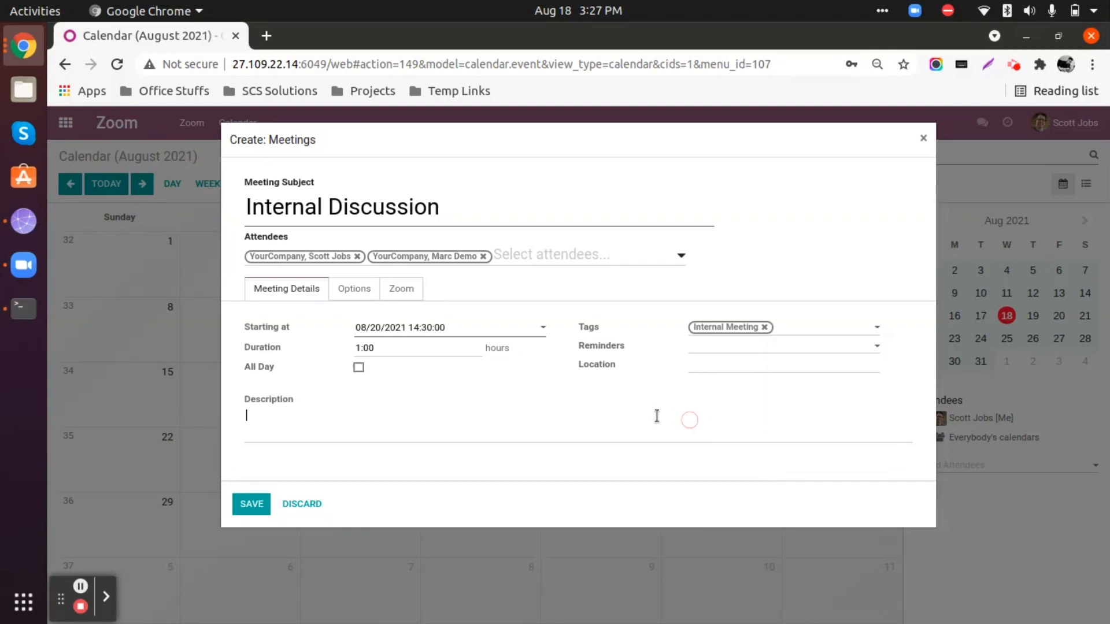
Add two reminders to the meeting: Notification - 15 Minutes and Notification - 1 Hours.
{"action": "left_click", "coordinate": [779, 349]}
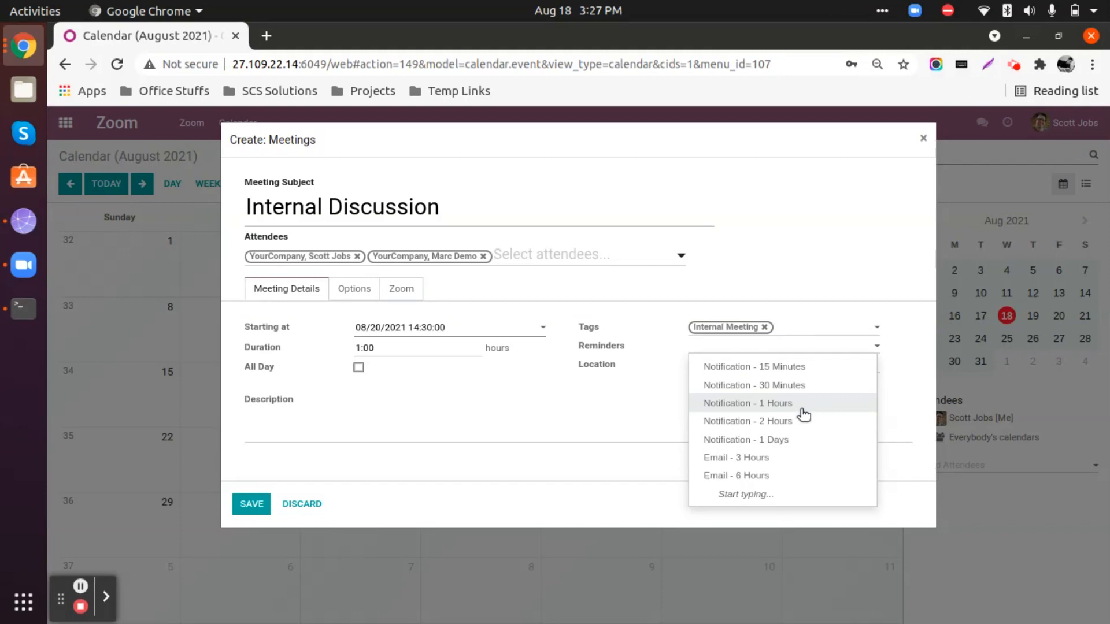
{"action": "left_click", "coordinate": [779, 368]}
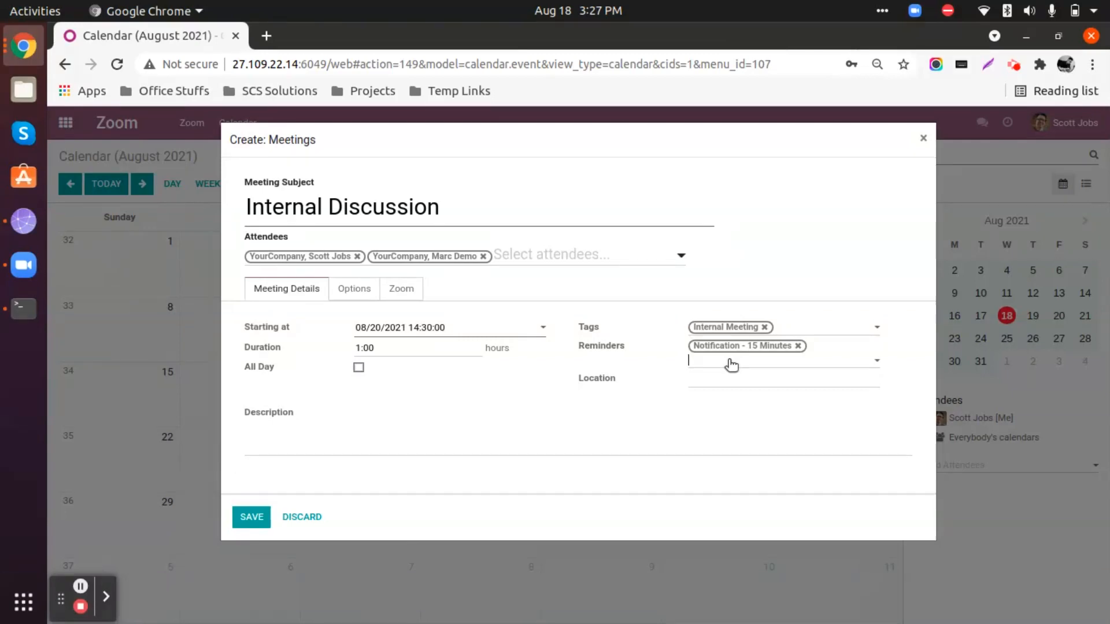
{"action": "left_click", "coordinate": [732, 365]}
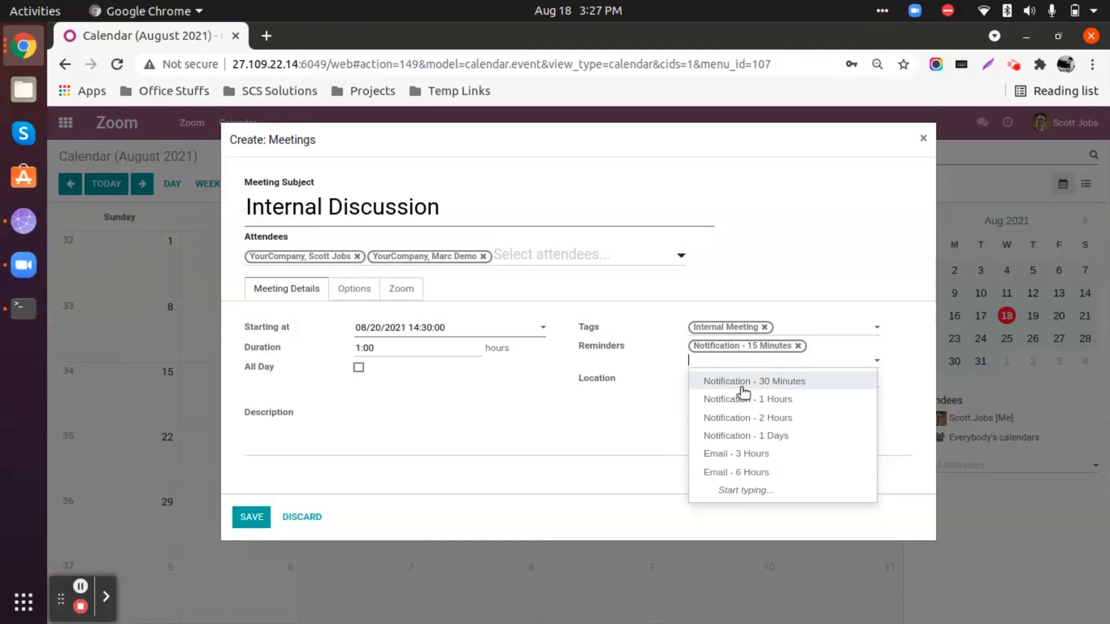
{"action": "left_click", "coordinate": [777, 400]}
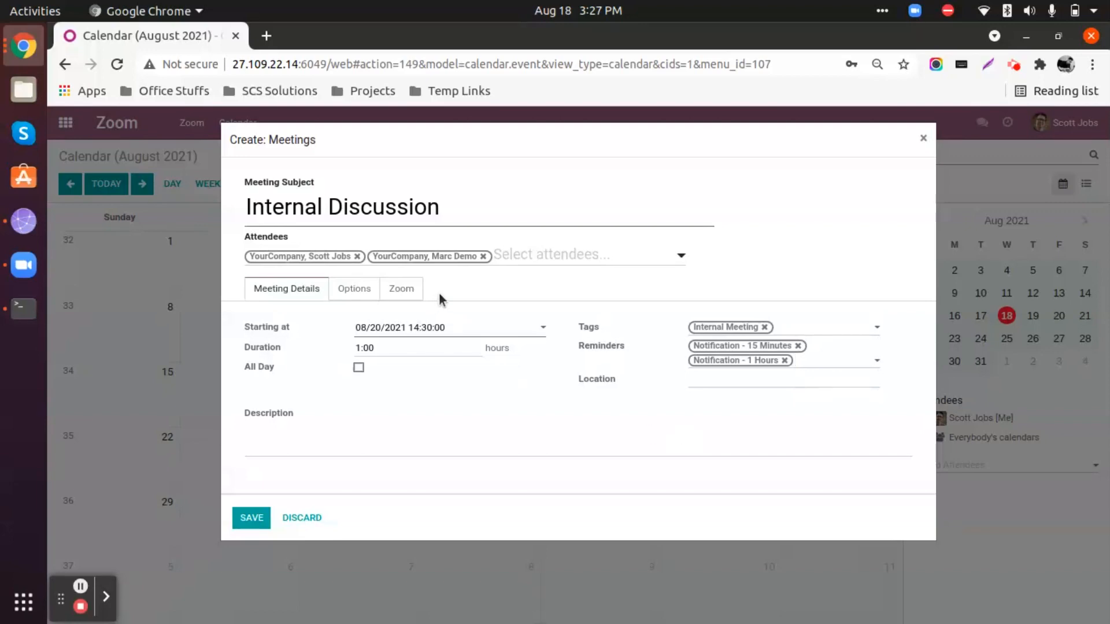
Enter "Office" as the meeting location.
{"action": "left_click", "coordinate": [726, 381]}
{"action": "type", "text": "Occi"}
{"action": "key", "text": "ctrl+a"}
{"action": "type", "text": "Office"}
Enter the meeting description "Description goes here >>".
{"action": "left_click", "coordinate": [379, 435]}
{"action": "type", "text": "Descriptio goe"}
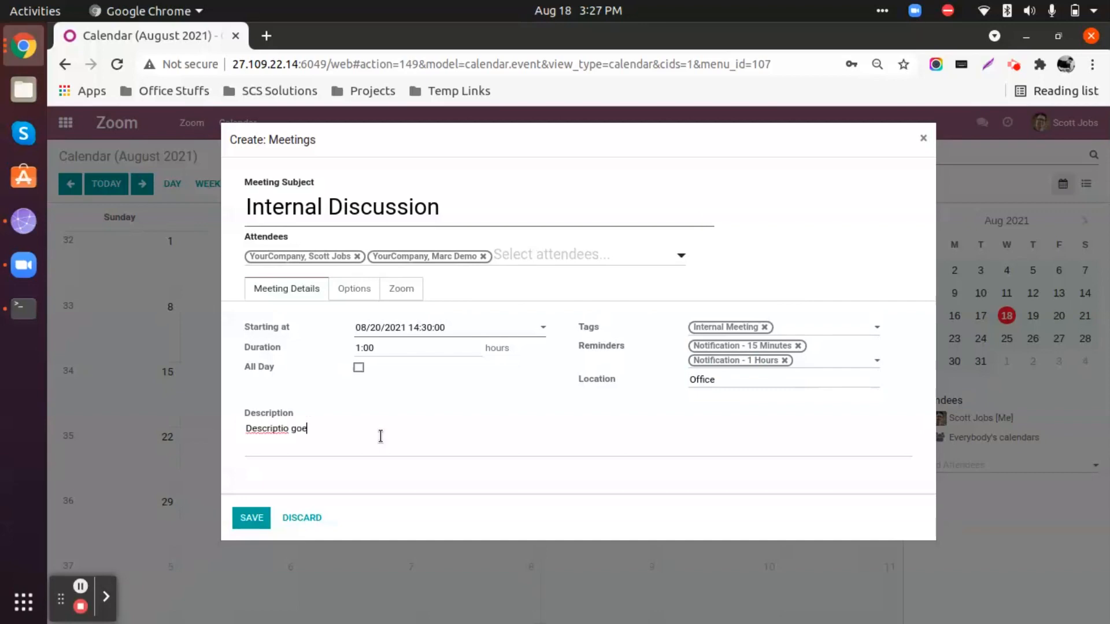
{"action": "key", "text": "ctrl+a"}
{"action": "type", "text": "Description goes here >>"}
Try making the meeting recurrent in its additional options, and turn the recurrence off again.
{"action": "left_click", "coordinate": [354, 291]}
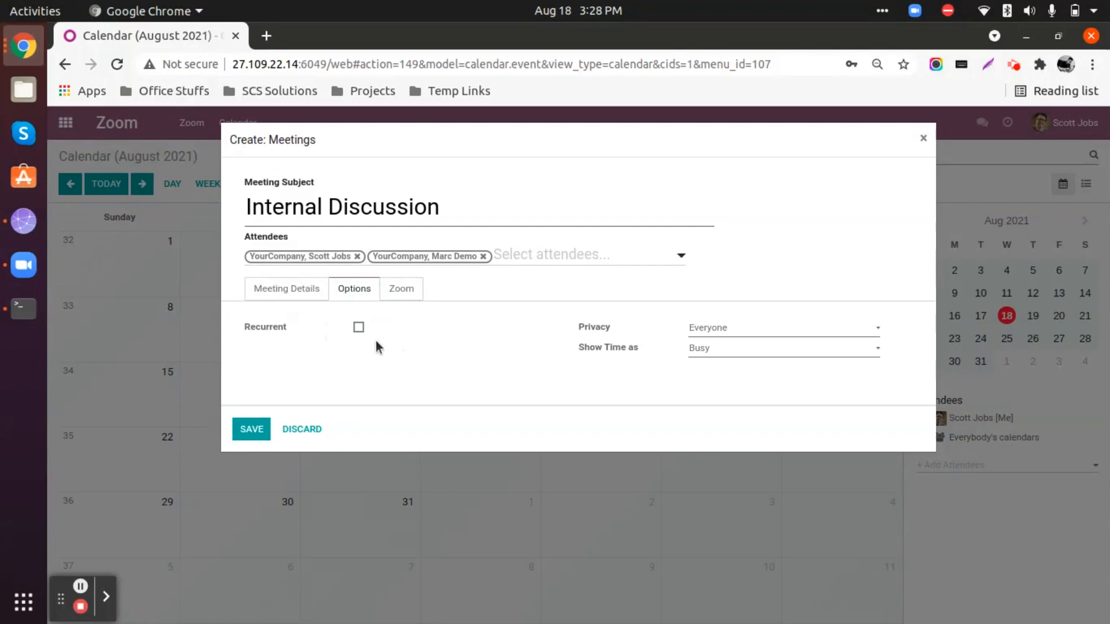
{"action": "left_click", "coordinate": [359, 329]}
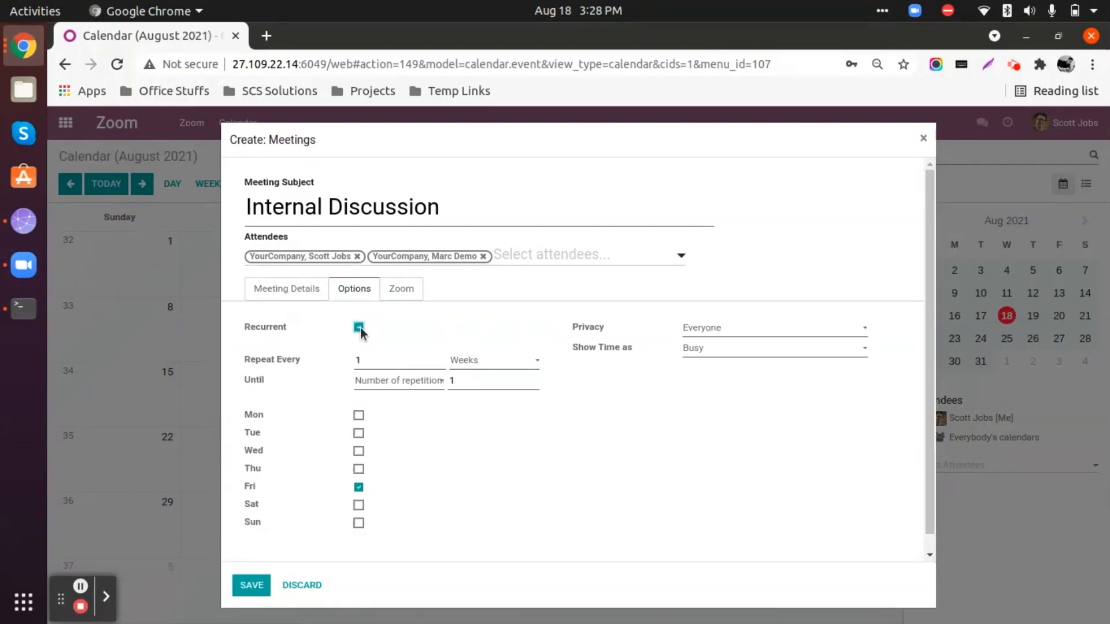
{"action": "left_click", "coordinate": [359, 329]}
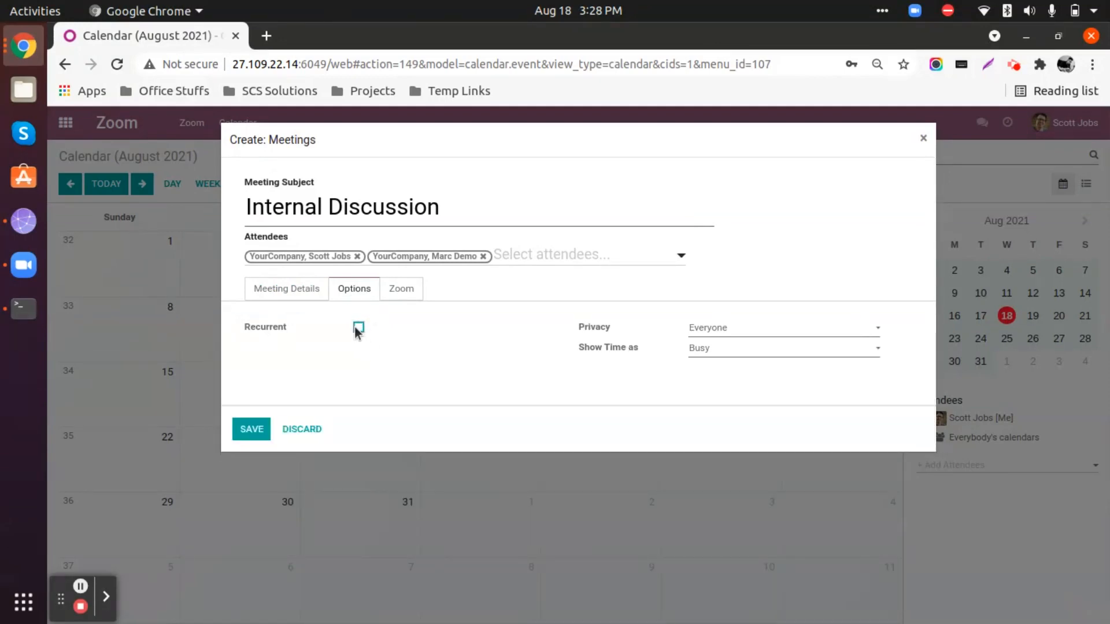
{"action": "left_click", "coordinate": [358, 329]}
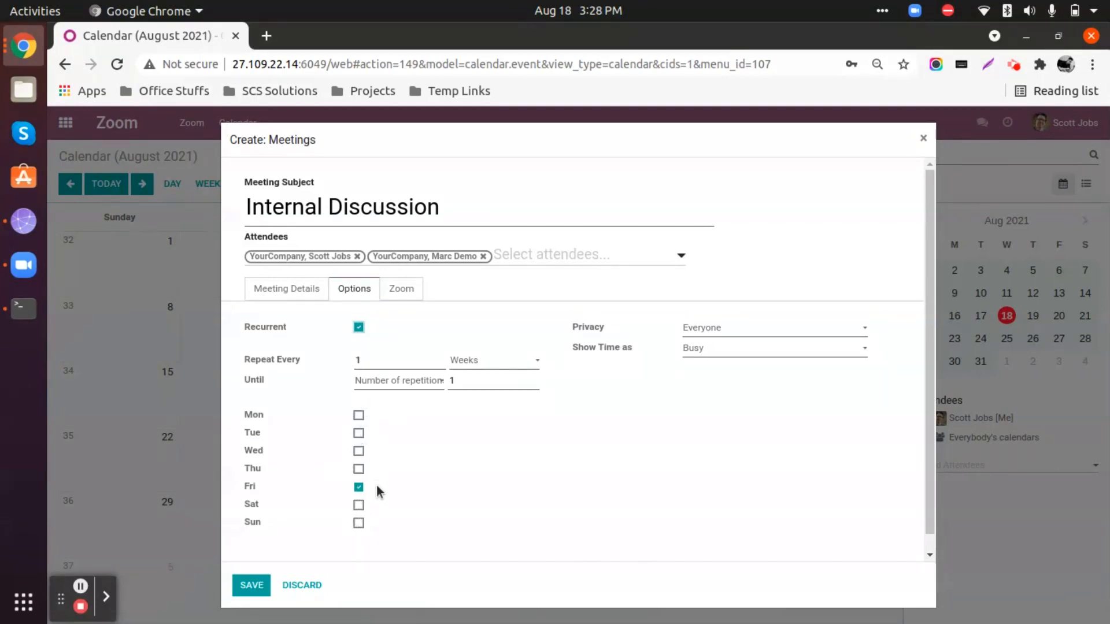
{"action": "left_click", "coordinate": [358, 327]}
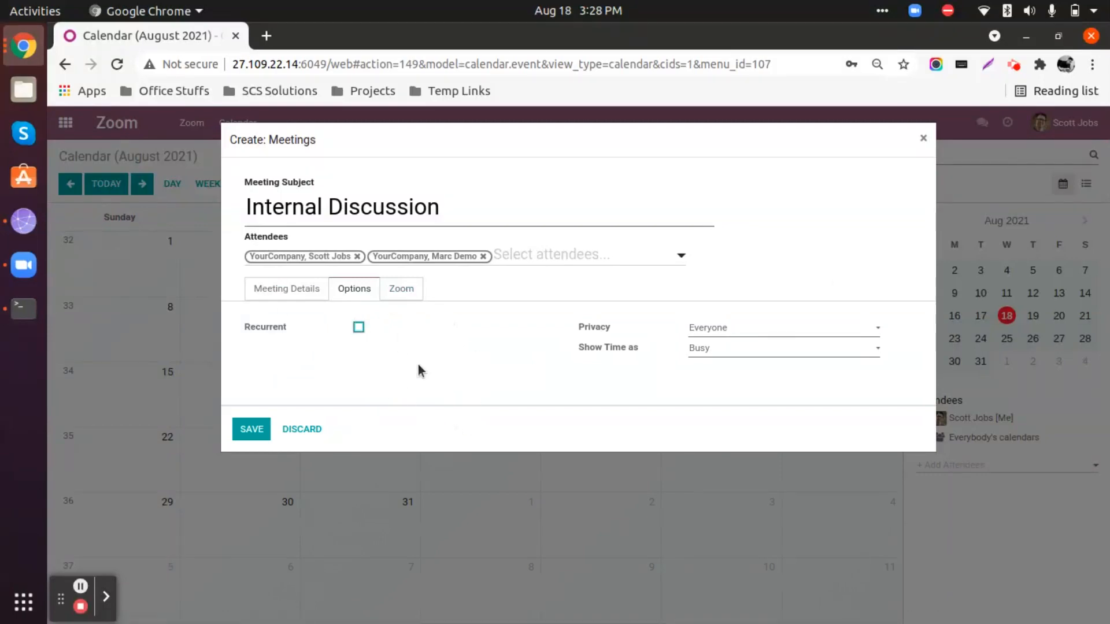
Choose Everyone as the meeting's privacy and show its time as Busy.
{"action": "left_click", "coordinate": [732, 330]}
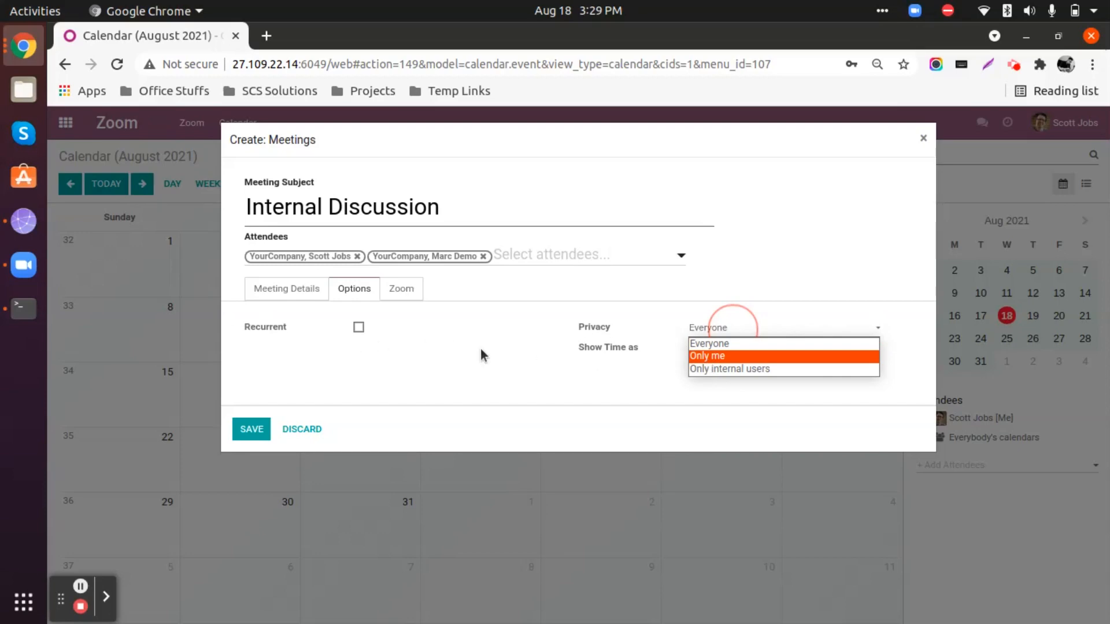
{"action": "left_click", "coordinate": [753, 347]}
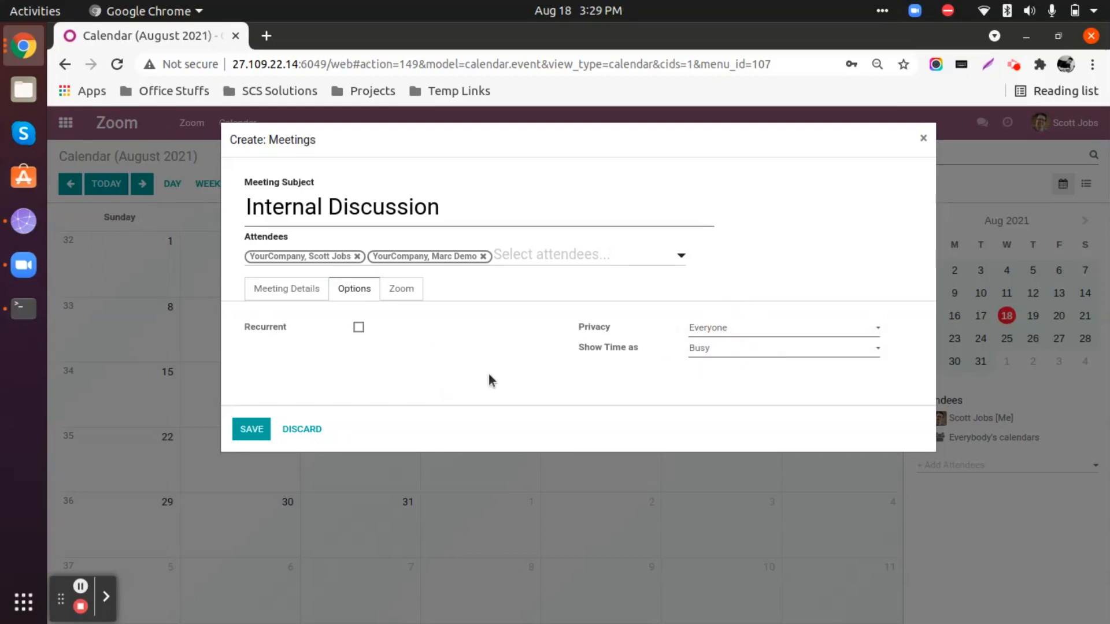
{"action": "left_click", "coordinate": [772, 350]}
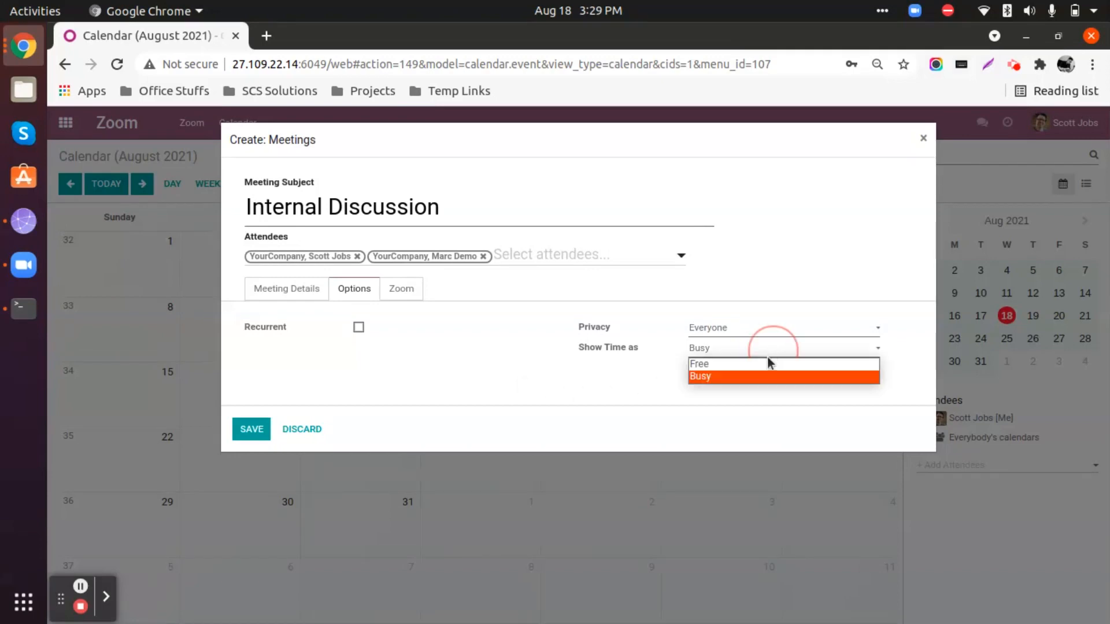
{"action": "left_click", "coordinate": [721, 380]}
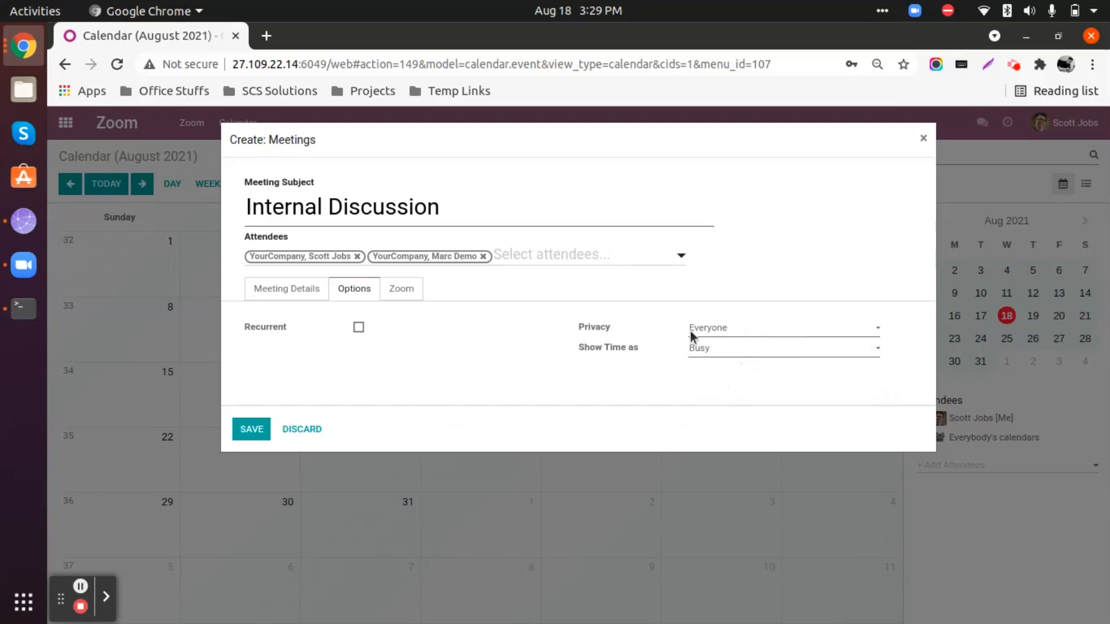
Schedule the meeting as a Zoom meeting of type Scheduled Meeting and allow joining before the host.
{"action": "left_click", "coordinate": [402, 289]}
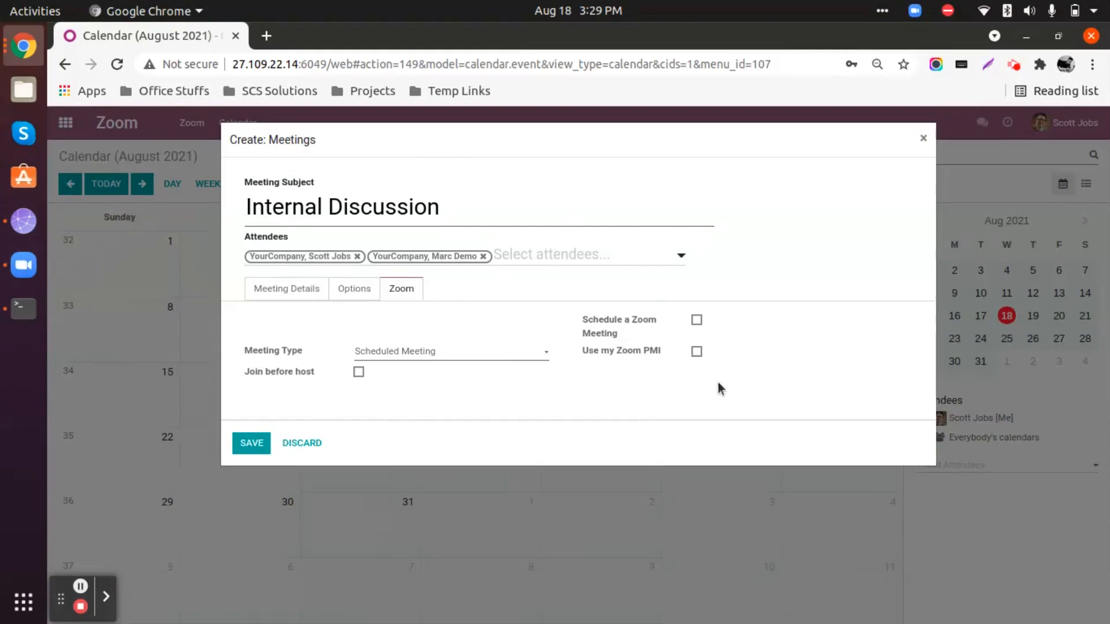
{"action": "left_click", "coordinate": [697, 321]}
{"action": "left_click", "coordinate": [432, 352]}
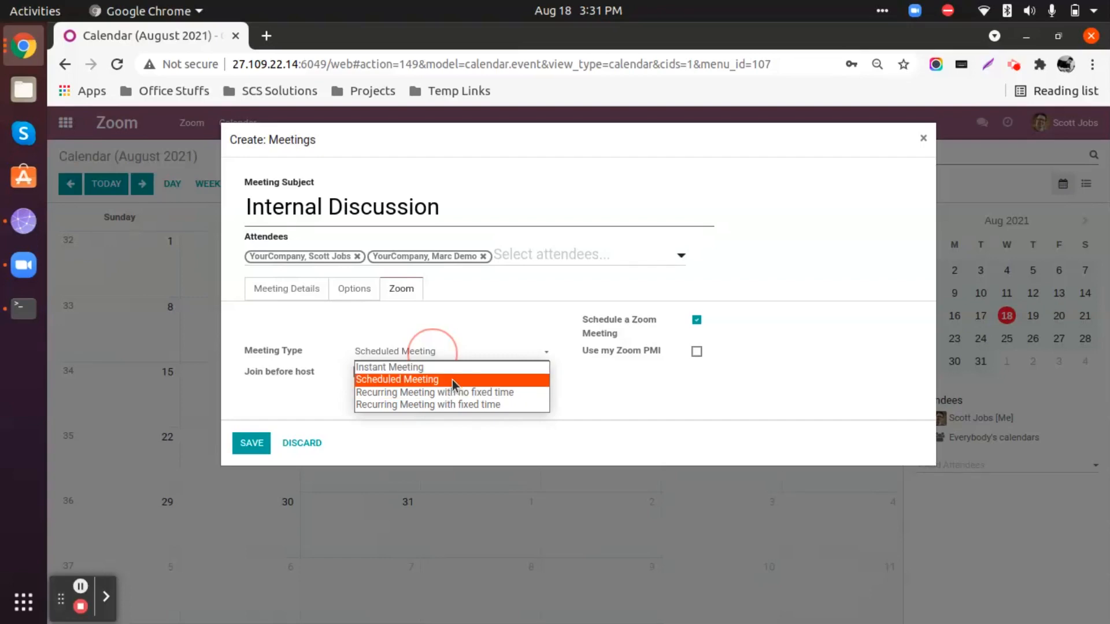
{"action": "left_click", "coordinate": [414, 381]}
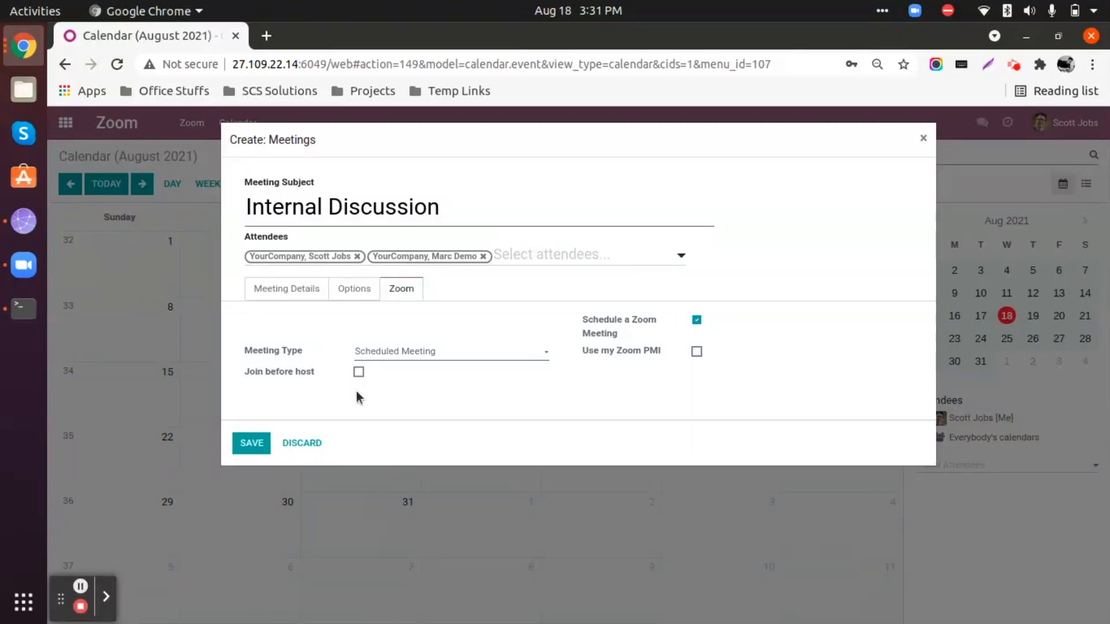
{"action": "left_click", "coordinate": [359, 372]}
Recheck the new meeting's details, additional options and Zoom settings, and save the meeting.
{"action": "left_click", "coordinate": [344, 296]}
{"action": "left_click", "coordinate": [293, 294]}
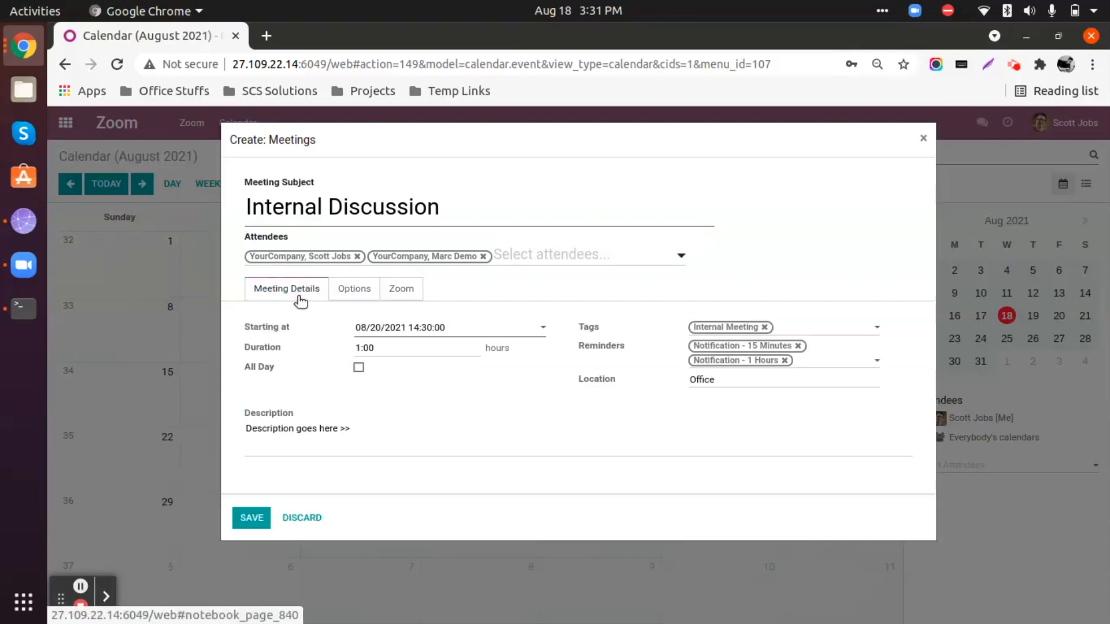
{"action": "left_click", "coordinate": [355, 292]}
{"action": "left_click", "coordinate": [403, 292]}
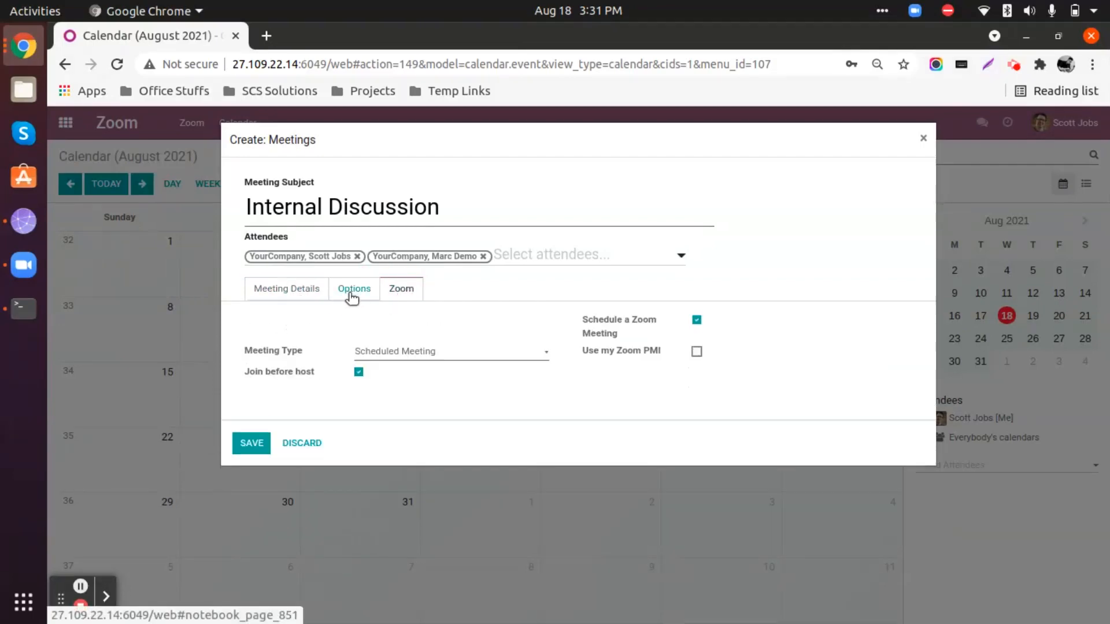
{"action": "left_click", "coordinate": [353, 293]}
{"action": "left_click", "coordinate": [305, 293]}
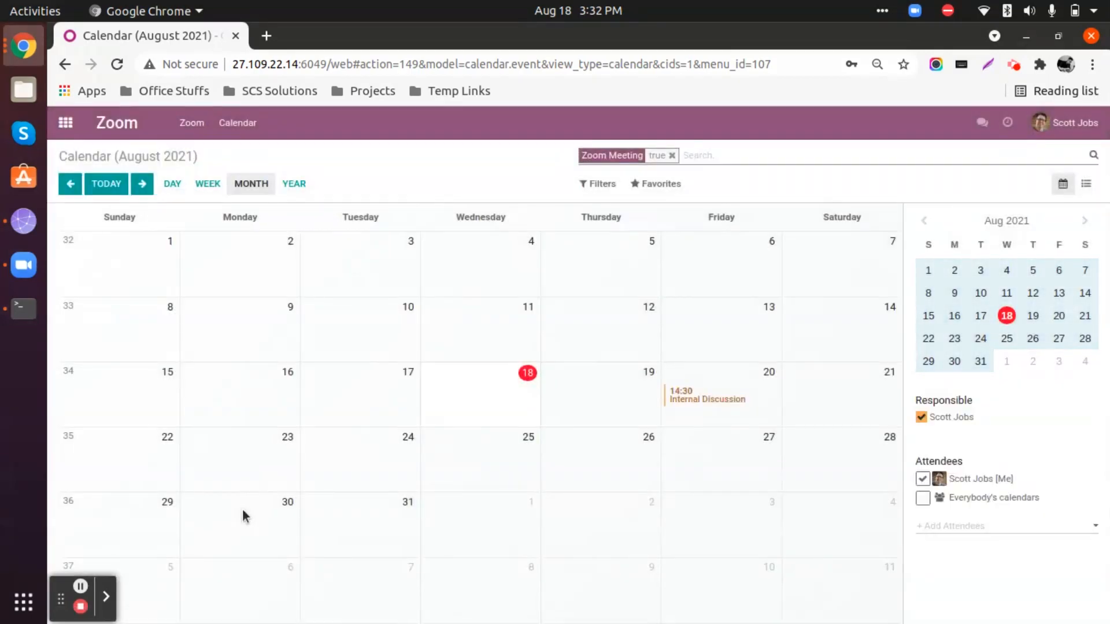
Open the Internal Discussion meeting on August 20 for editing, review its details and options, and close it by saving.
{"action": "left_click", "coordinate": [701, 398]}
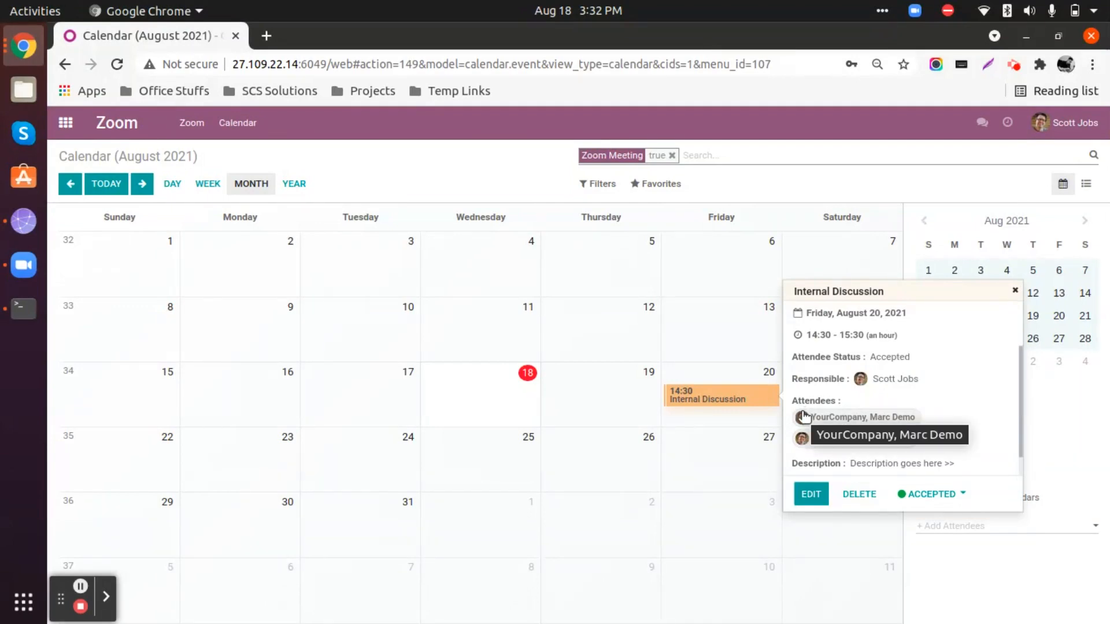
{"action": "left_click", "coordinate": [812, 497]}
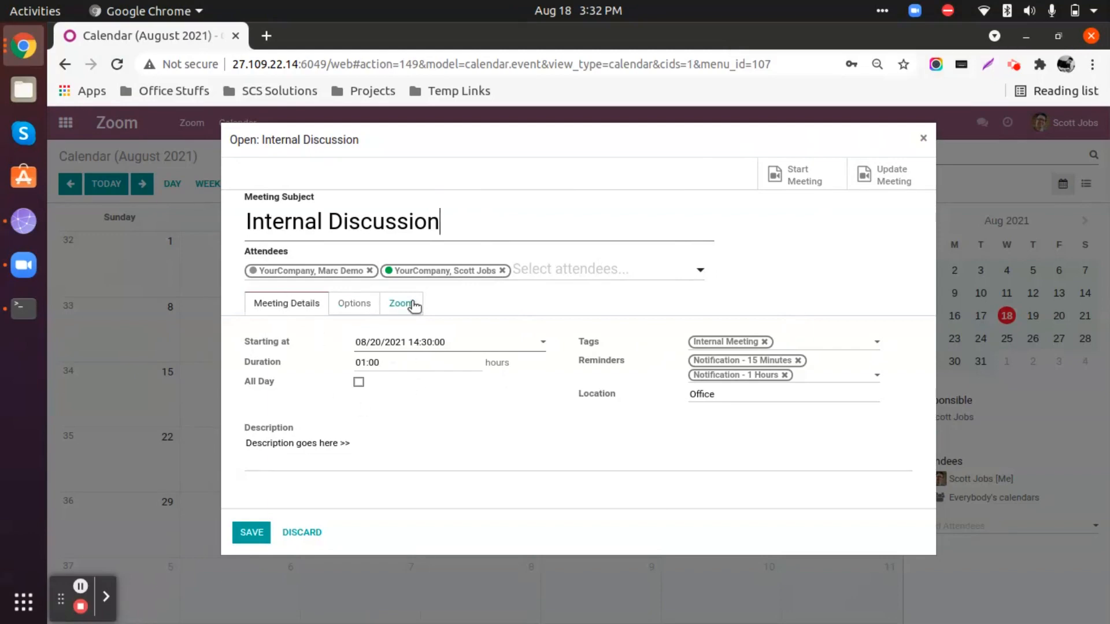
{"action": "left_click", "coordinate": [390, 315]}
{"action": "left_click", "coordinate": [351, 308]}
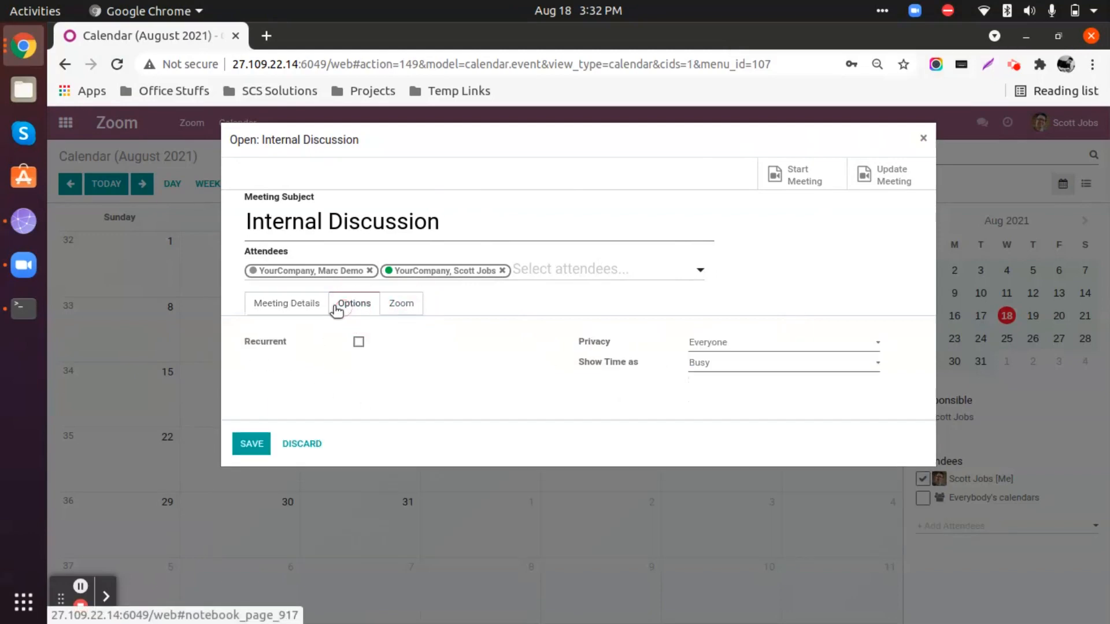
{"action": "left_click", "coordinate": [304, 308]}
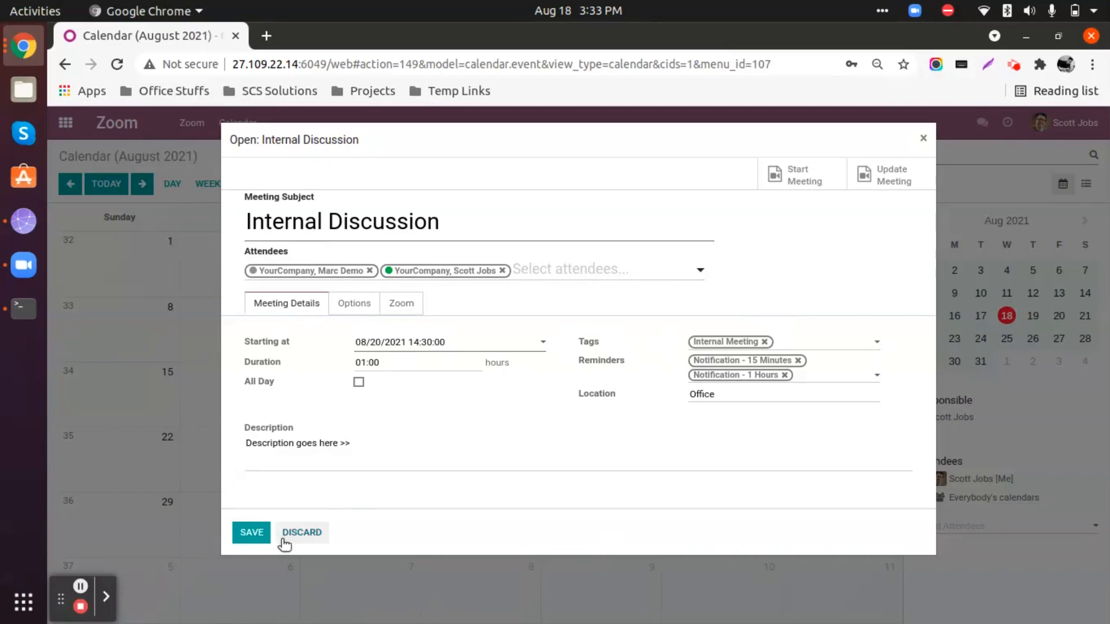
{"action": "left_click", "coordinate": [252, 533]}
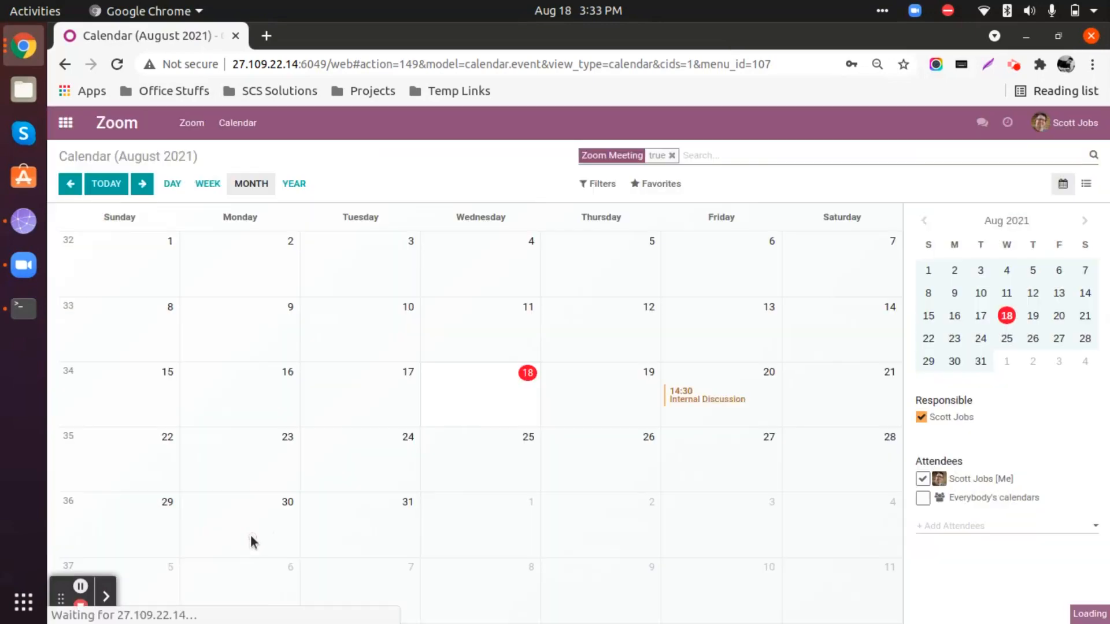
Log out of the current account and log in as the other attendee with the username and account password.
{"action": "left_click", "coordinate": [1077, 131]}
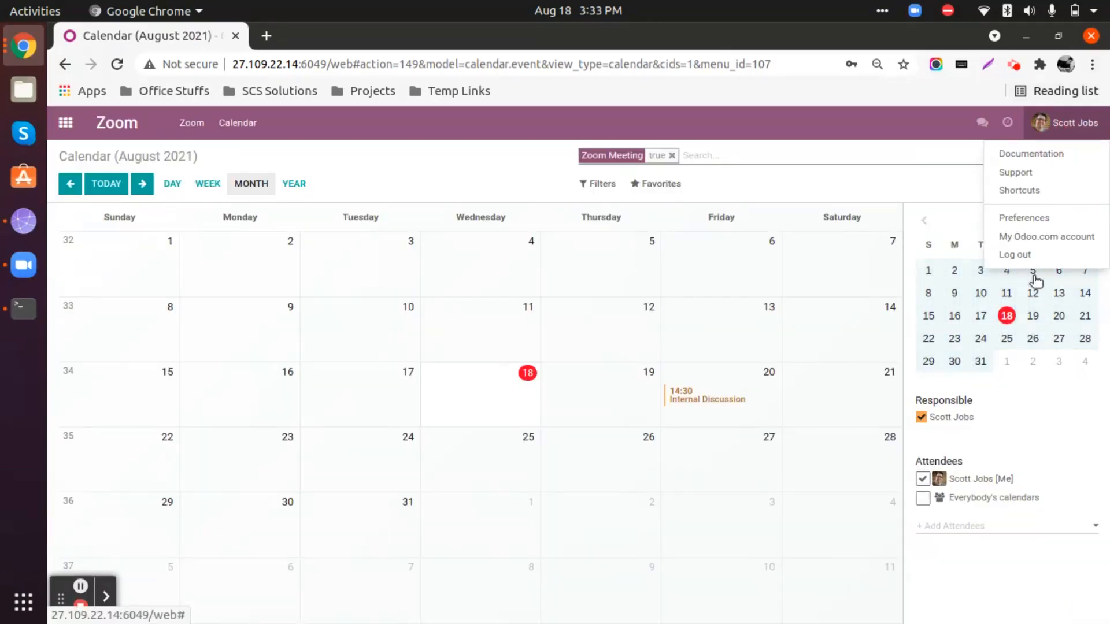
{"action": "left_click", "coordinate": [1019, 255]}
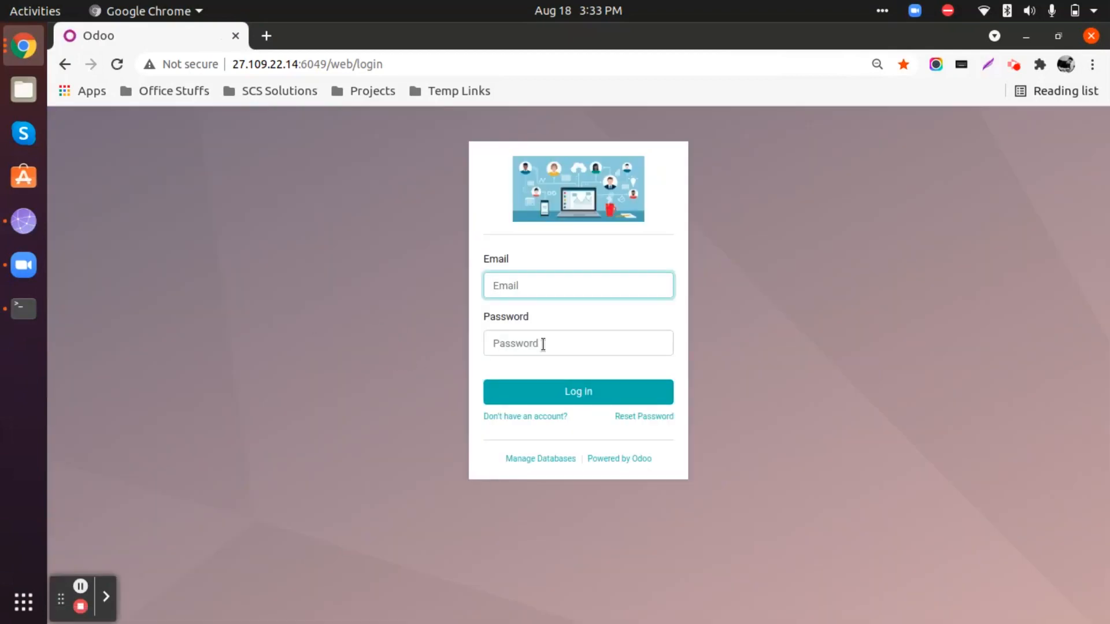
{"action": "type", "text": "user"}
{"action": "key", "text": "Tab"}
{"action": "type", "text": "us"}
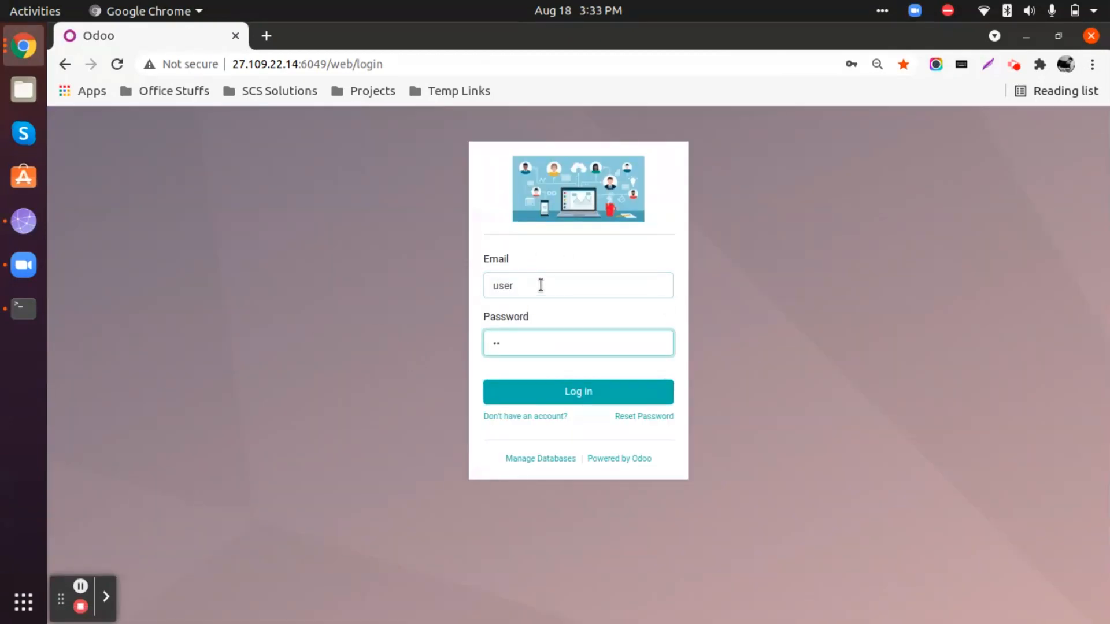
{"action": "key", "text": "ctrl+a"}
{"action": "key", "text": "Right"}
{"action": "left_click", "coordinate": [585, 392]}
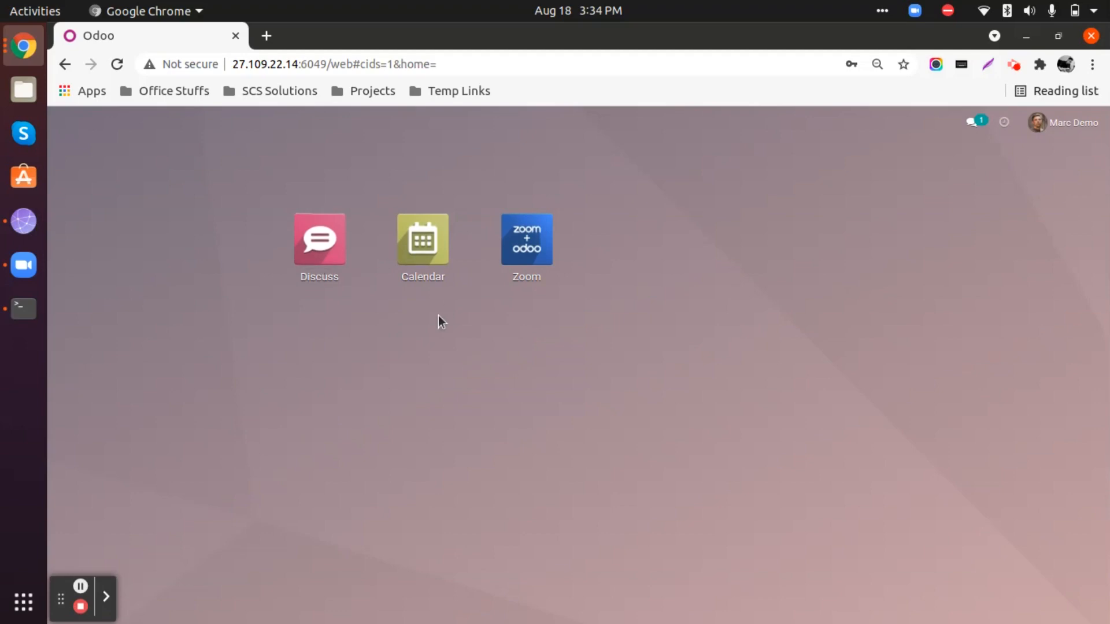
Accept the August 20 Internal Discussion invitation from the Calendar app's month view, and open and save the meeting.
{"action": "left_click", "coordinate": [427, 245]}
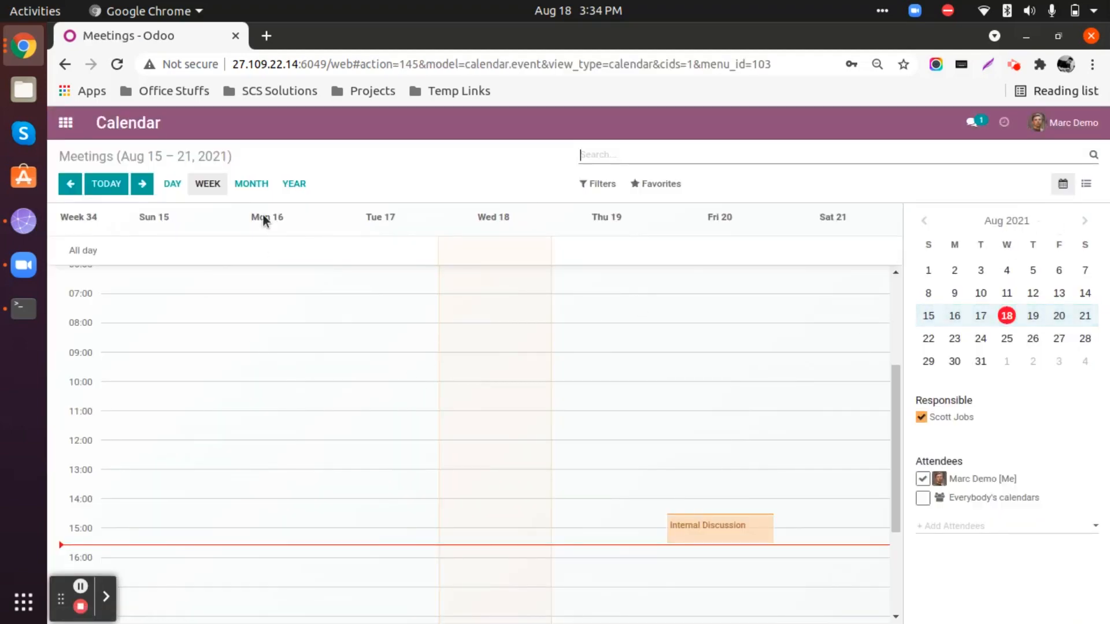
{"action": "left_click", "coordinate": [251, 184]}
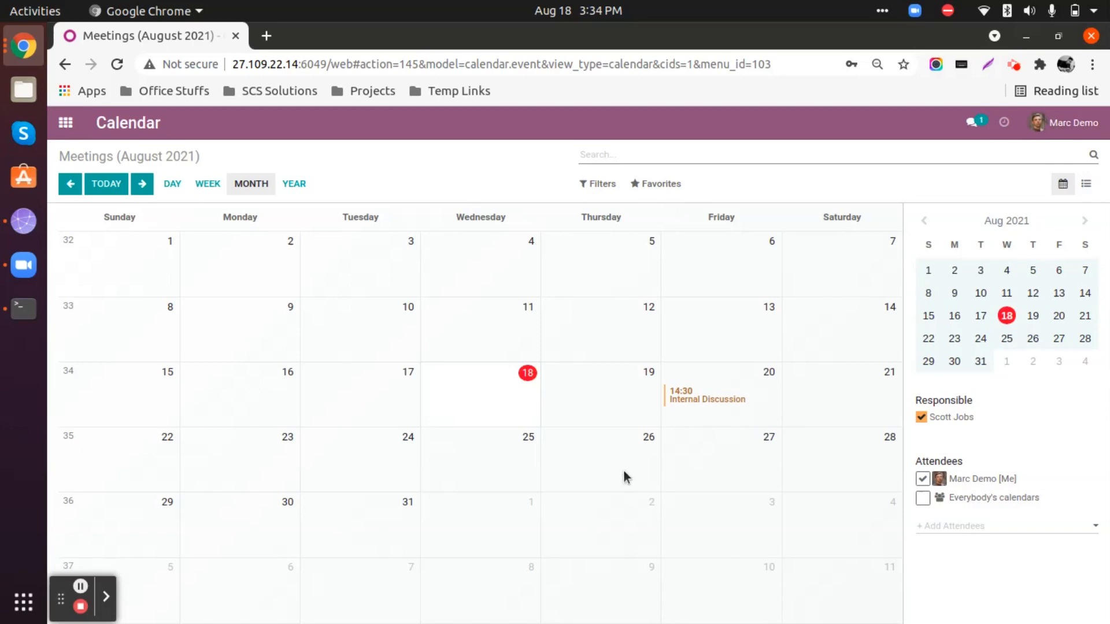
{"action": "left_click", "coordinate": [699, 393]}
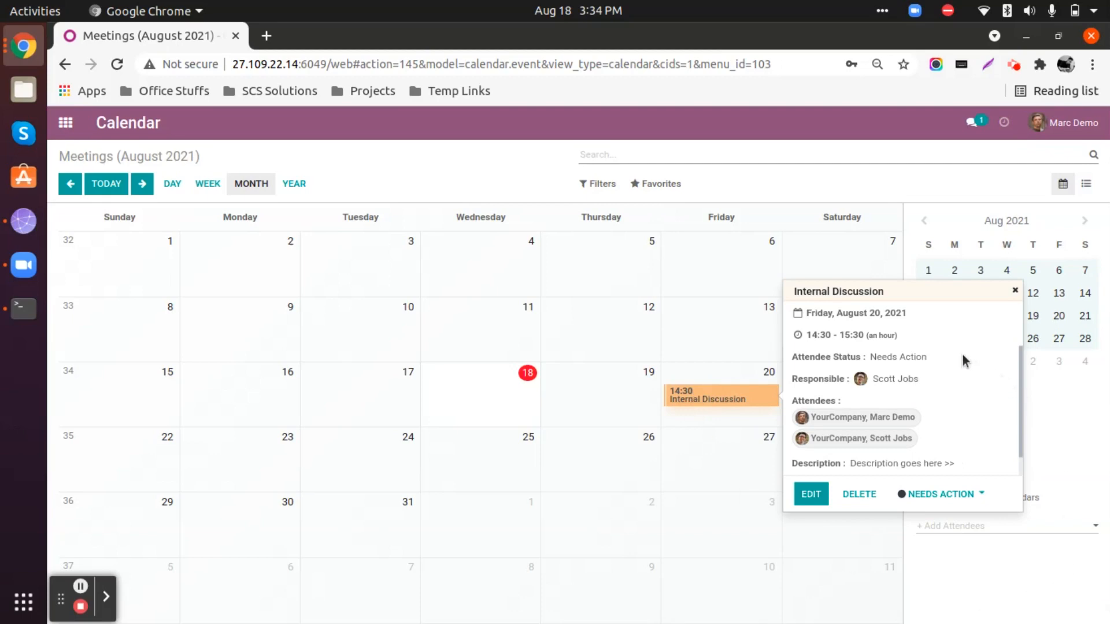
{"action": "left_click", "coordinate": [977, 496]}
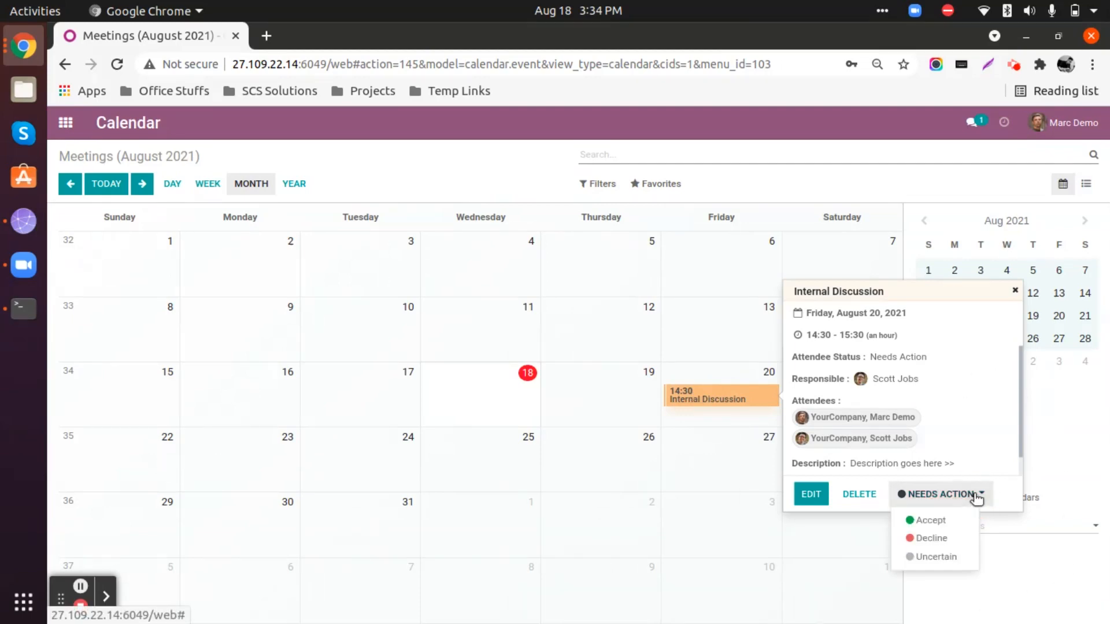
{"action": "left_click", "coordinate": [932, 521]}
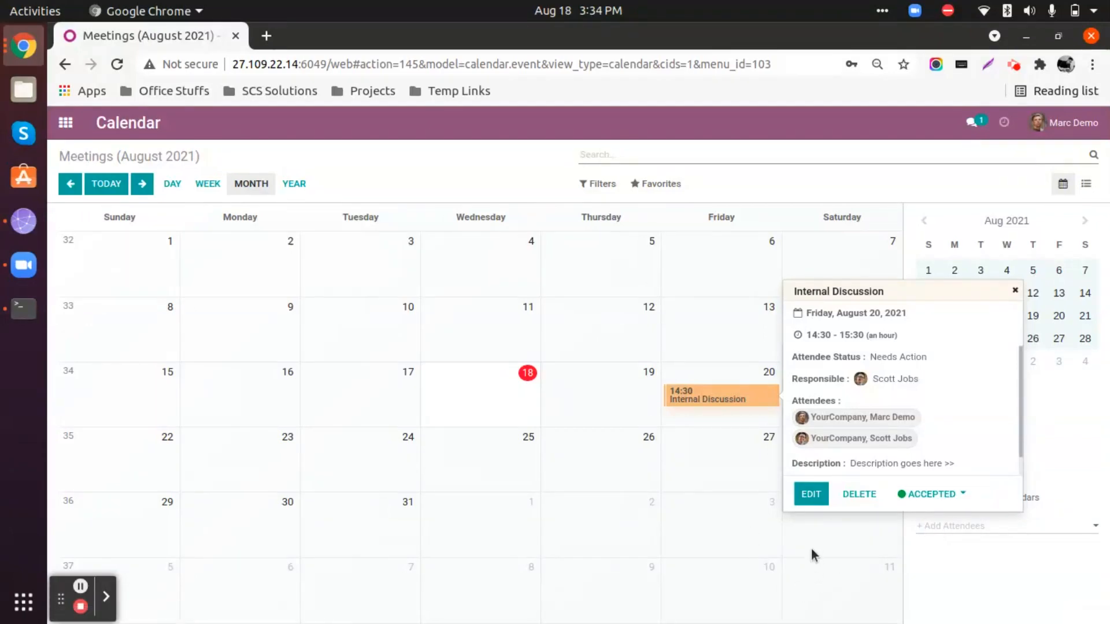
{"action": "left_click", "coordinate": [811, 496]}
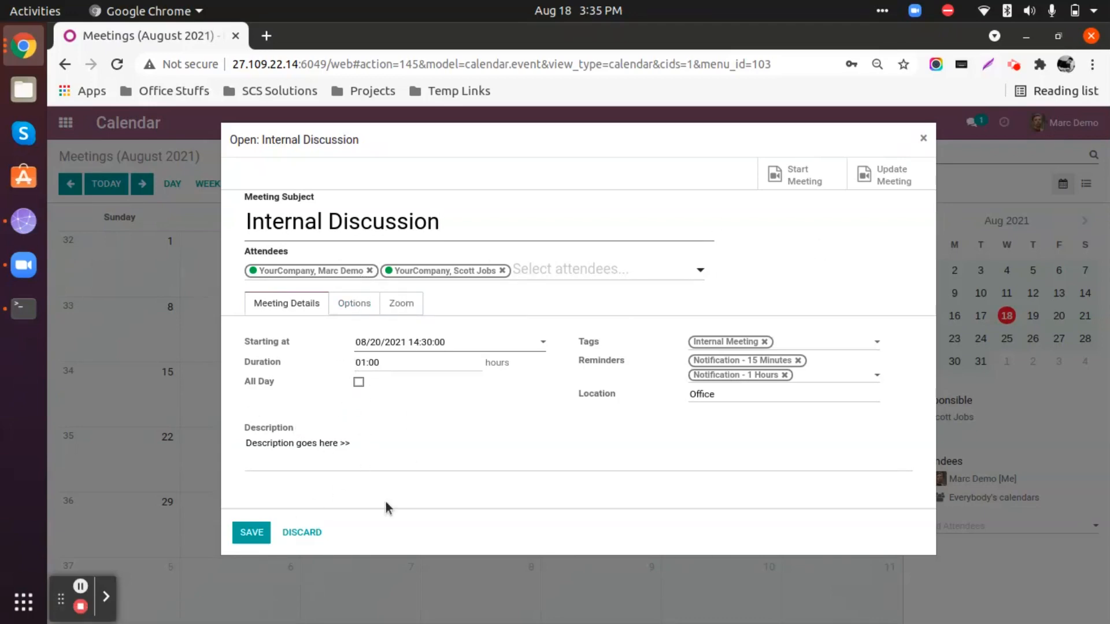
{"action": "left_click", "coordinate": [258, 534]}
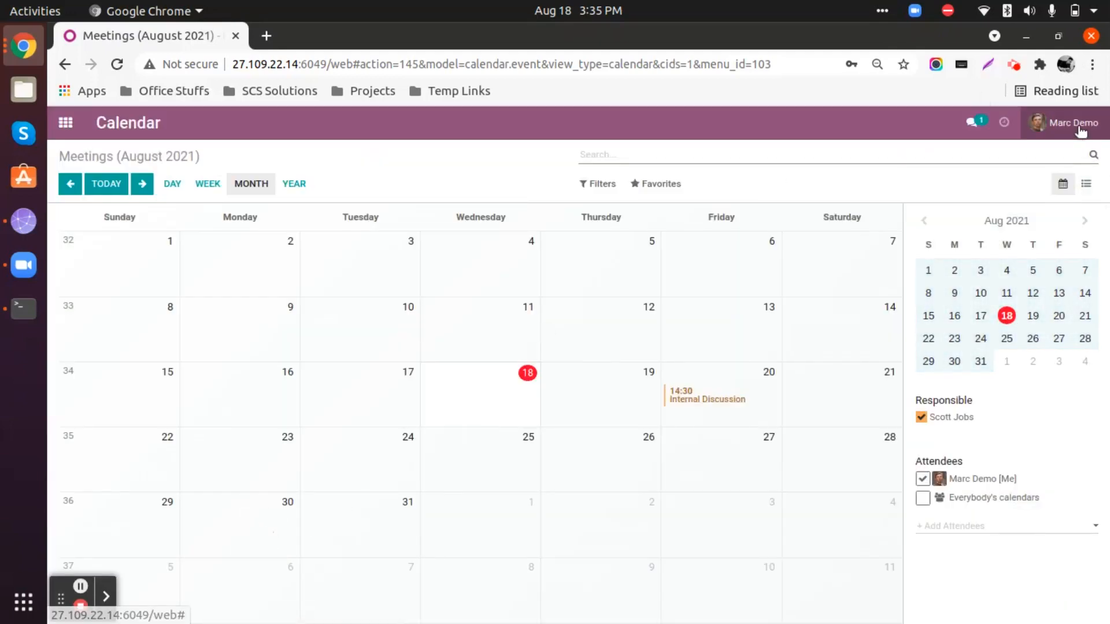
Log out of the attendee's account and log back in as admin with the account password.
{"action": "left_click", "coordinate": [1076, 127]}
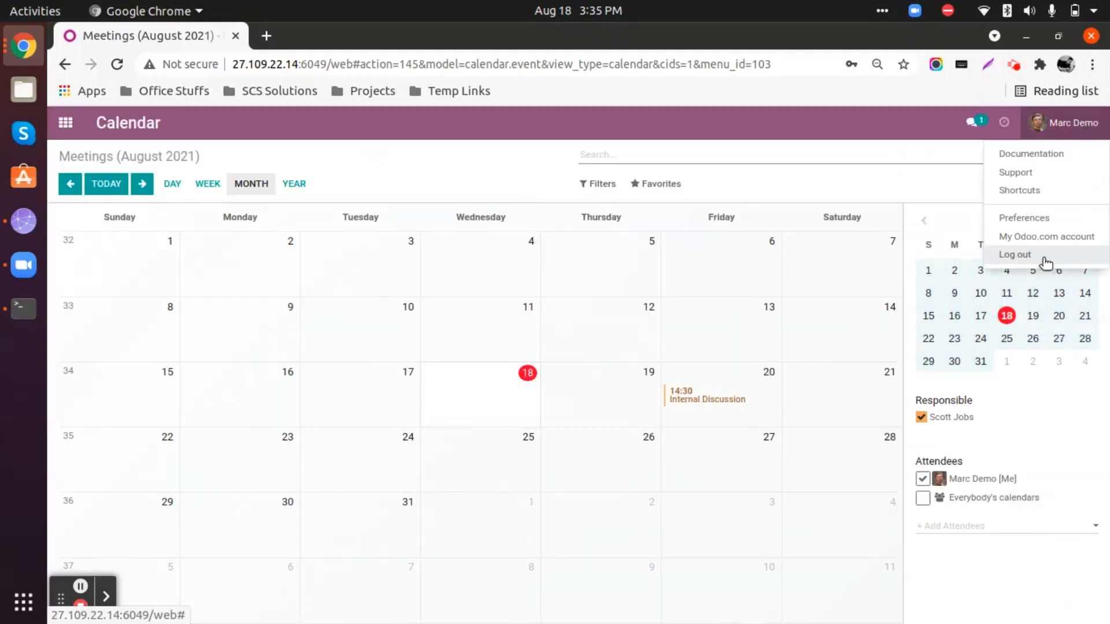
{"action": "left_click", "coordinate": [1046, 263]}
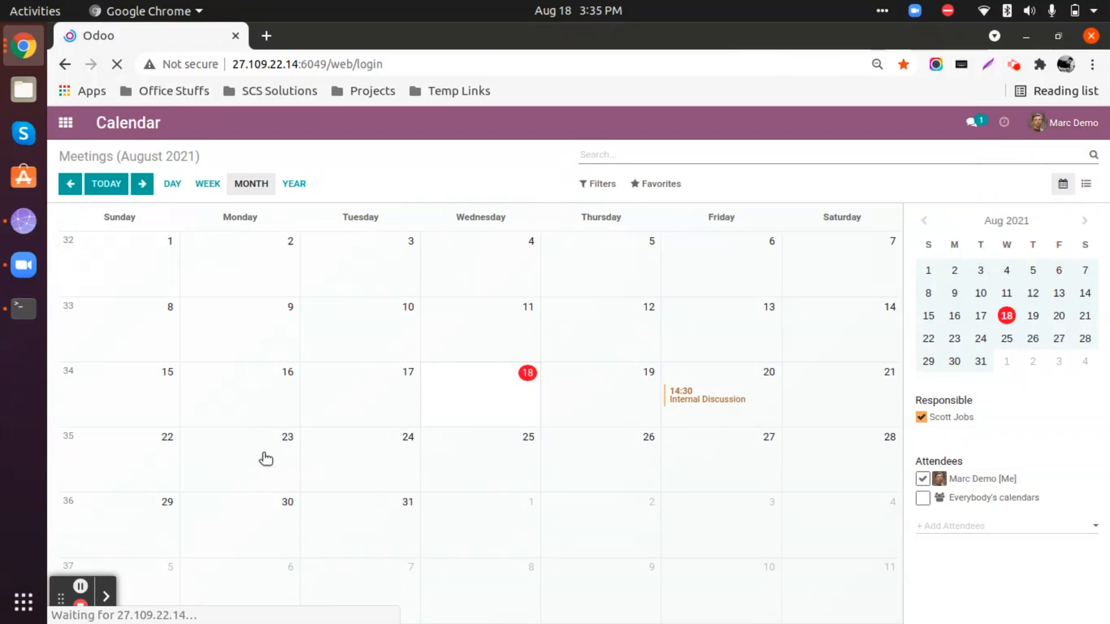
{"action": "left_click", "coordinate": [568, 289]}
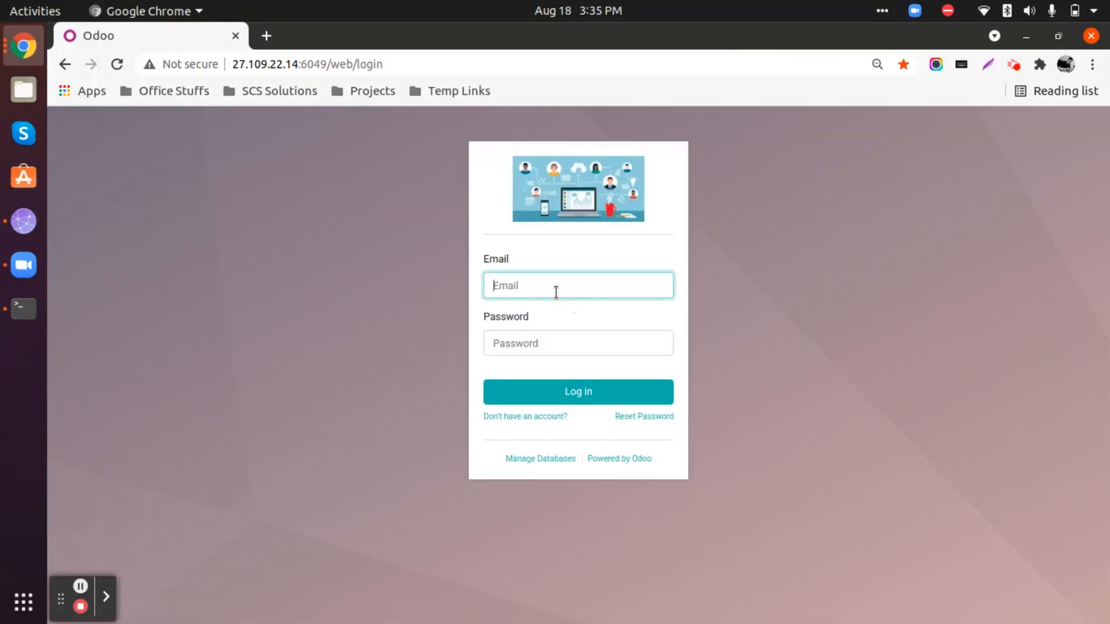
{"action": "type", "text": "admin"}
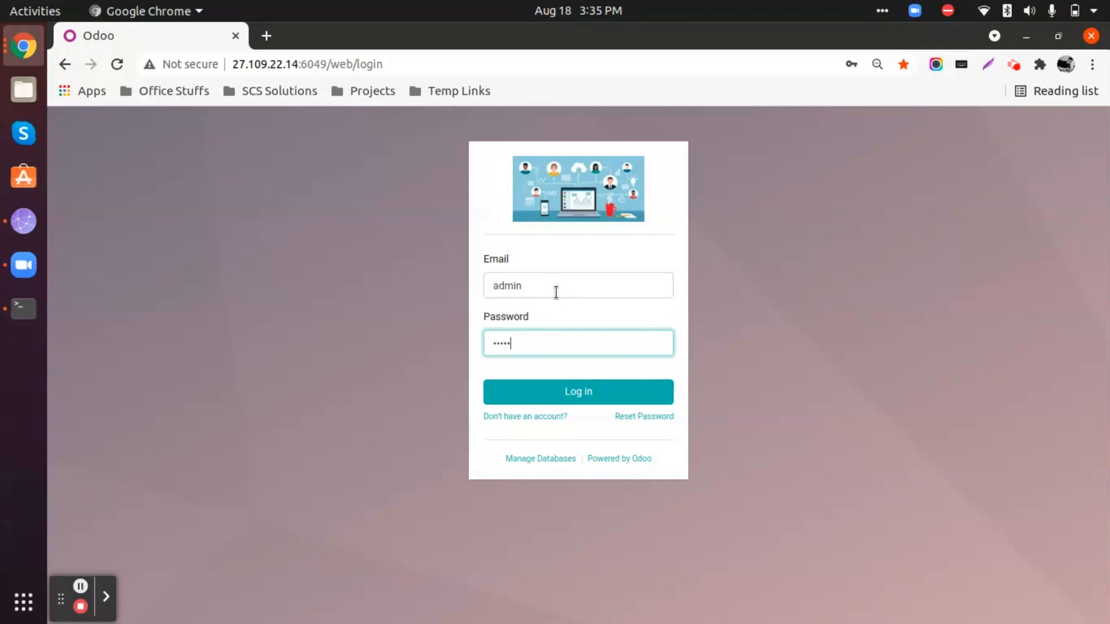
{"action": "key", "text": "Return"}
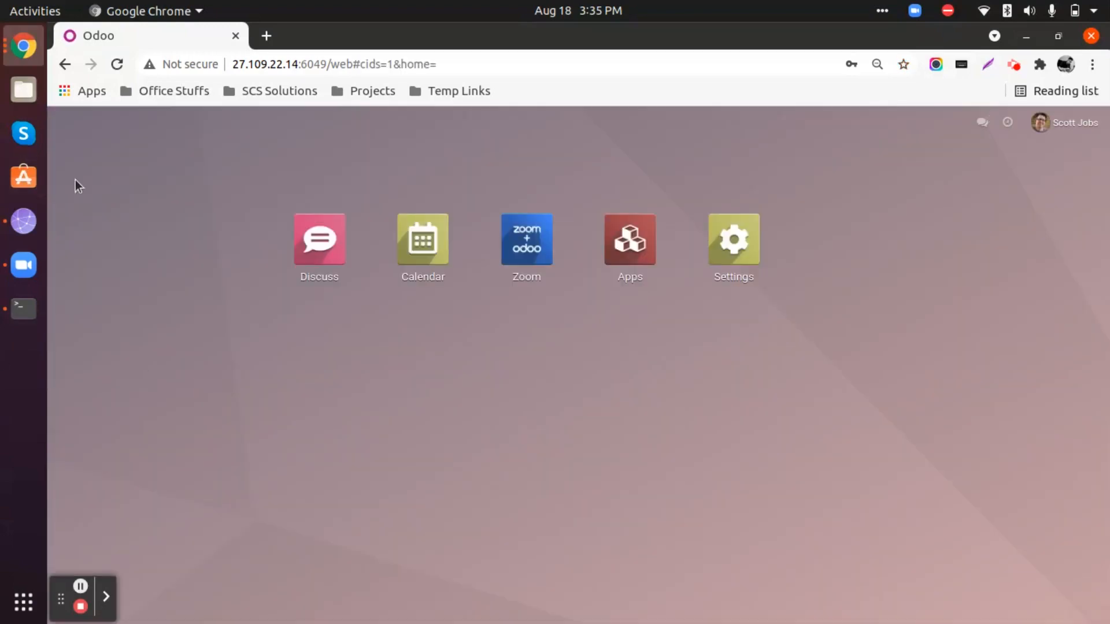
Compare the Zoom app's backend list and calendar with the main Calendar app's month view, ending at the app overview.
{"action": "left_click", "coordinate": [529, 246]}
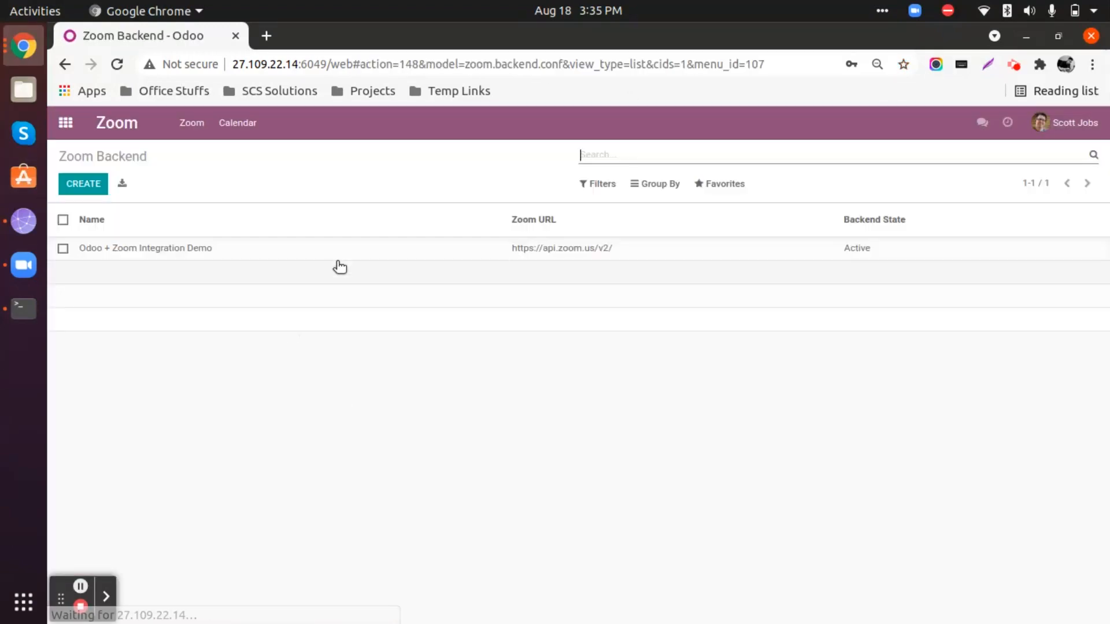
{"action": "left_click", "coordinate": [246, 124]}
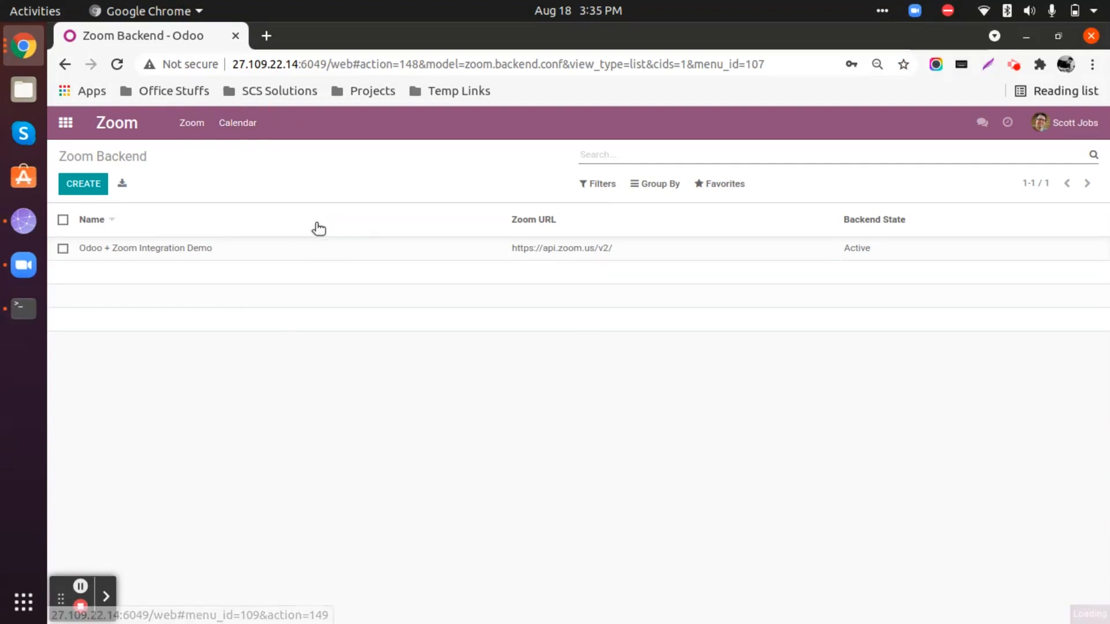
{"action": "left_click", "coordinate": [65, 123]}
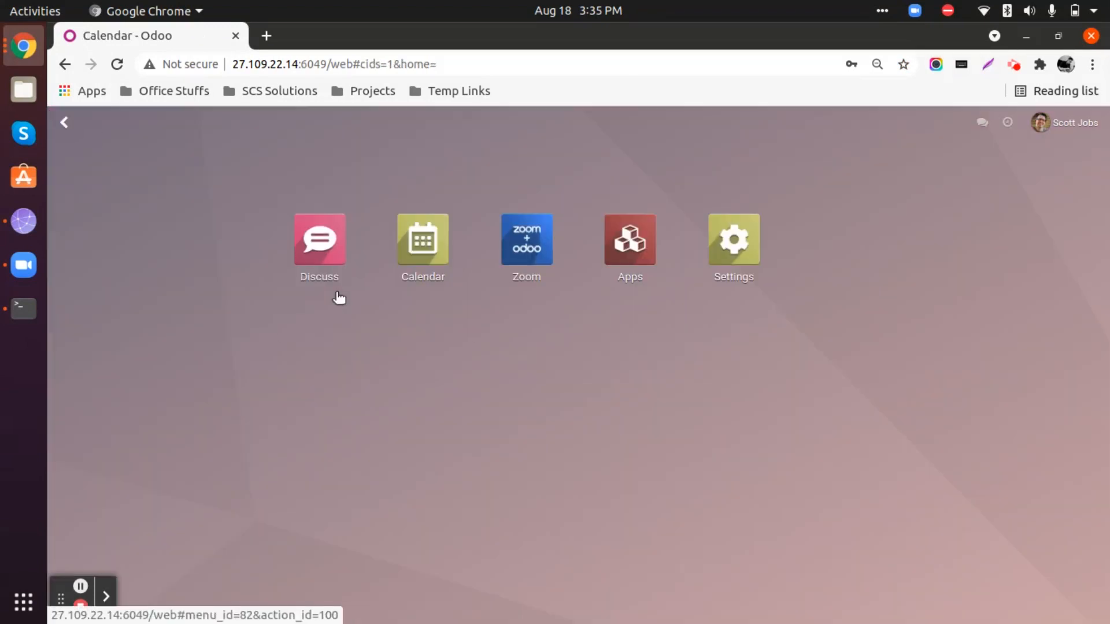
{"action": "left_click", "coordinate": [452, 249]}
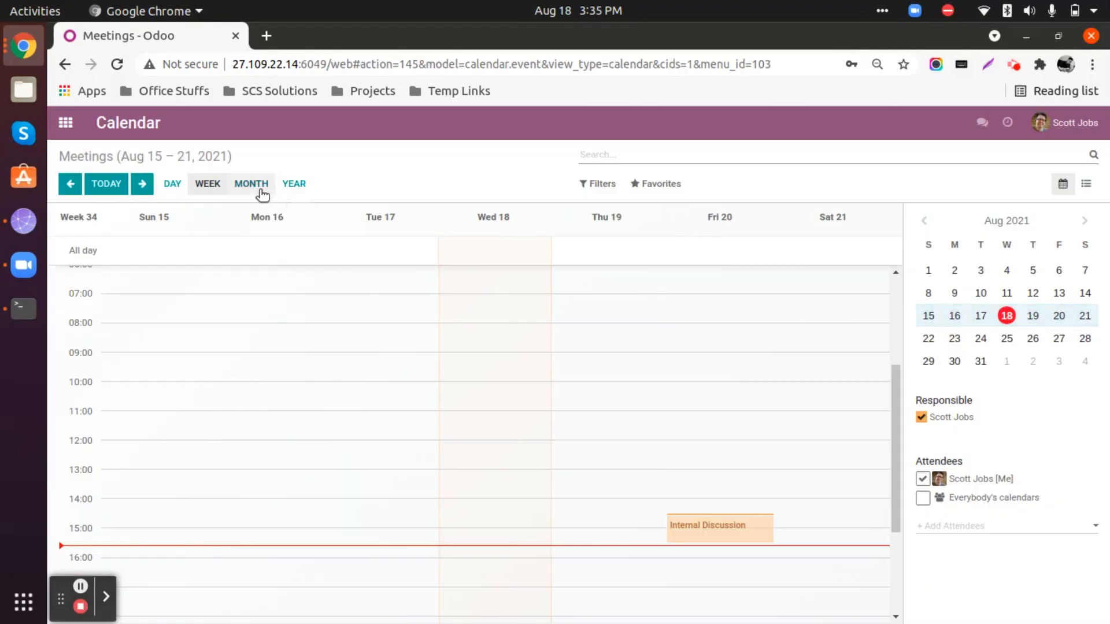
{"action": "left_click", "coordinate": [258, 186]}
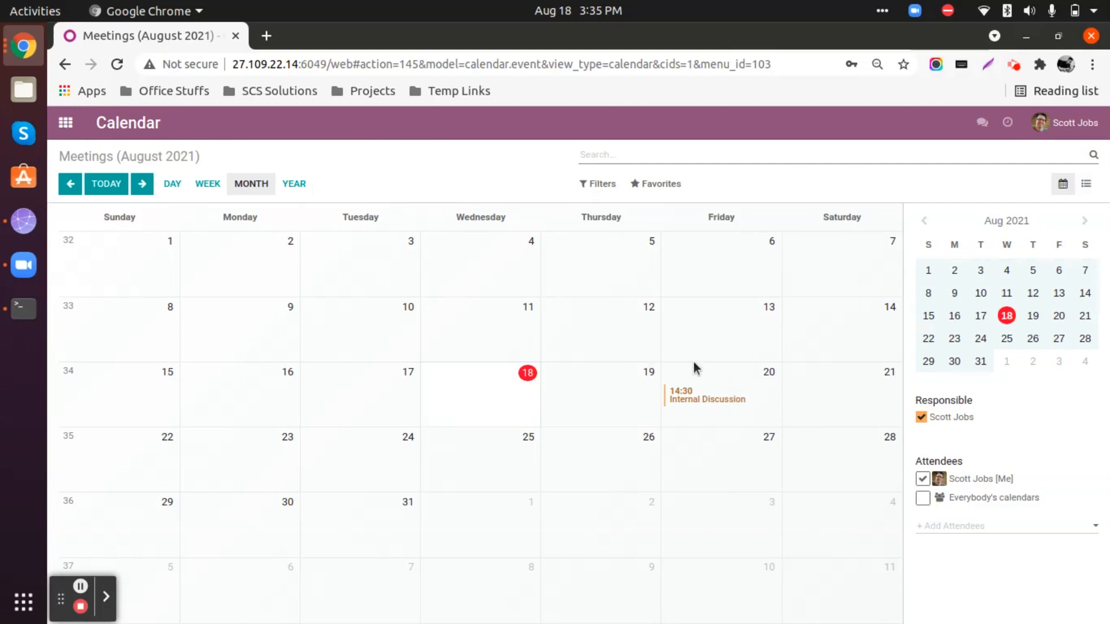
{"action": "left_click", "coordinate": [66, 123]}
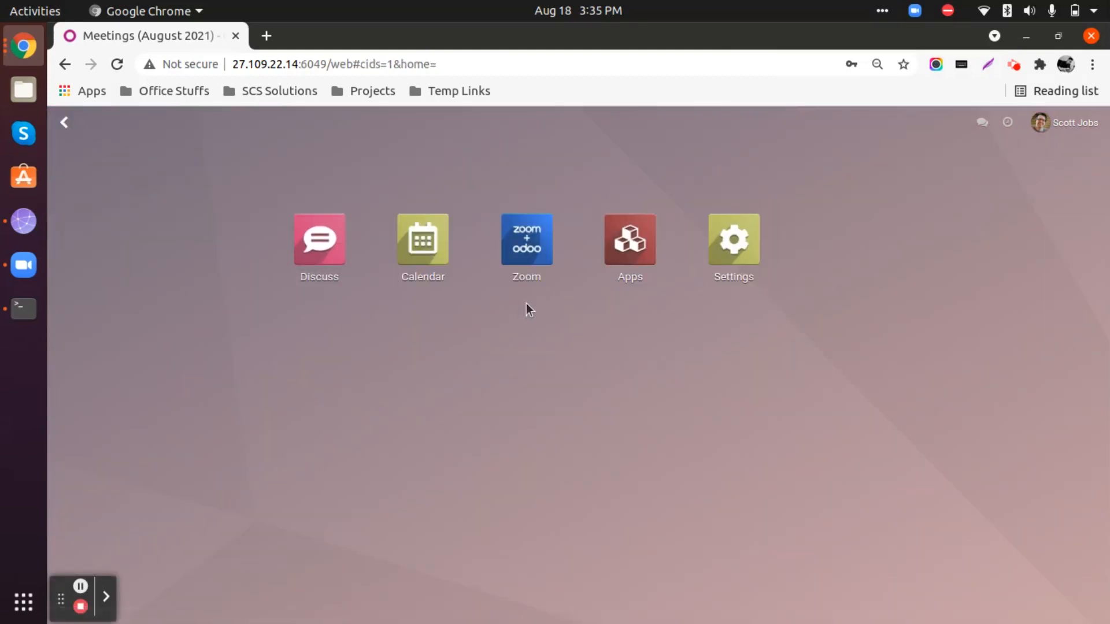
{"action": "left_click", "coordinate": [528, 255]}
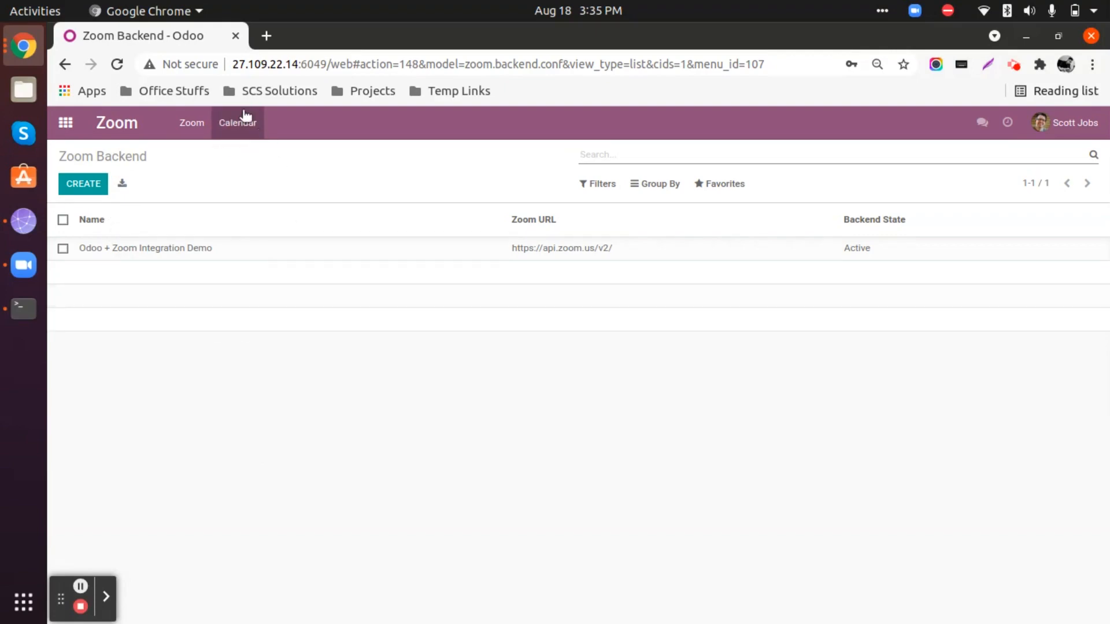
{"action": "left_click", "coordinate": [66, 122]}
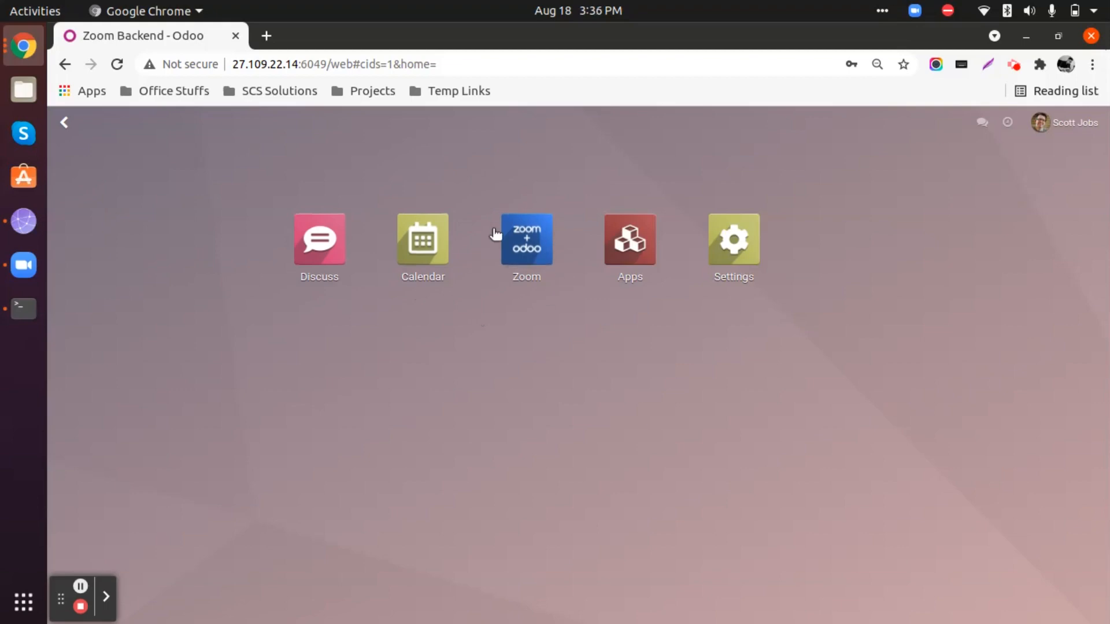
Open the Zoom app's own meeting calendar in month view.
{"action": "left_click", "coordinate": [525, 235]}
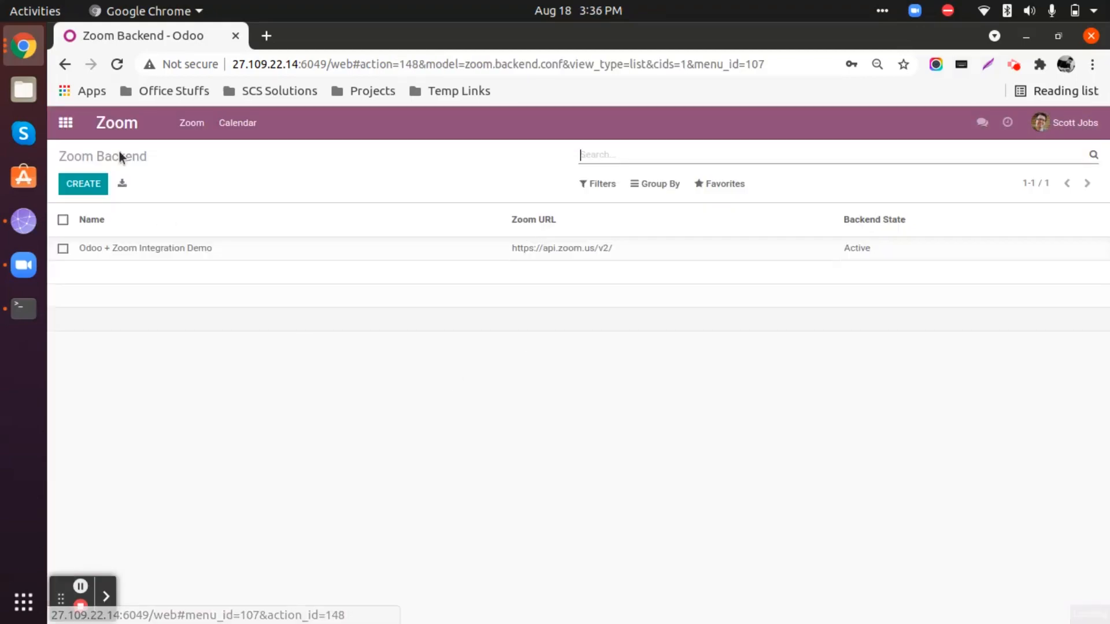
{"action": "left_click", "coordinate": [237, 123]}
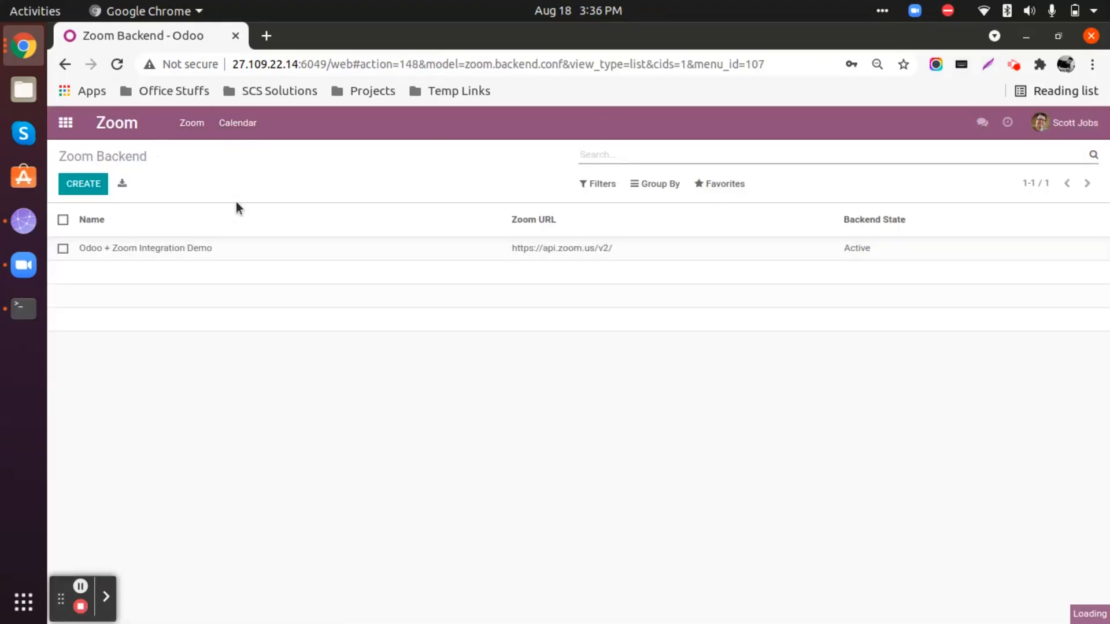
{"action": "left_click", "coordinate": [248, 184]}
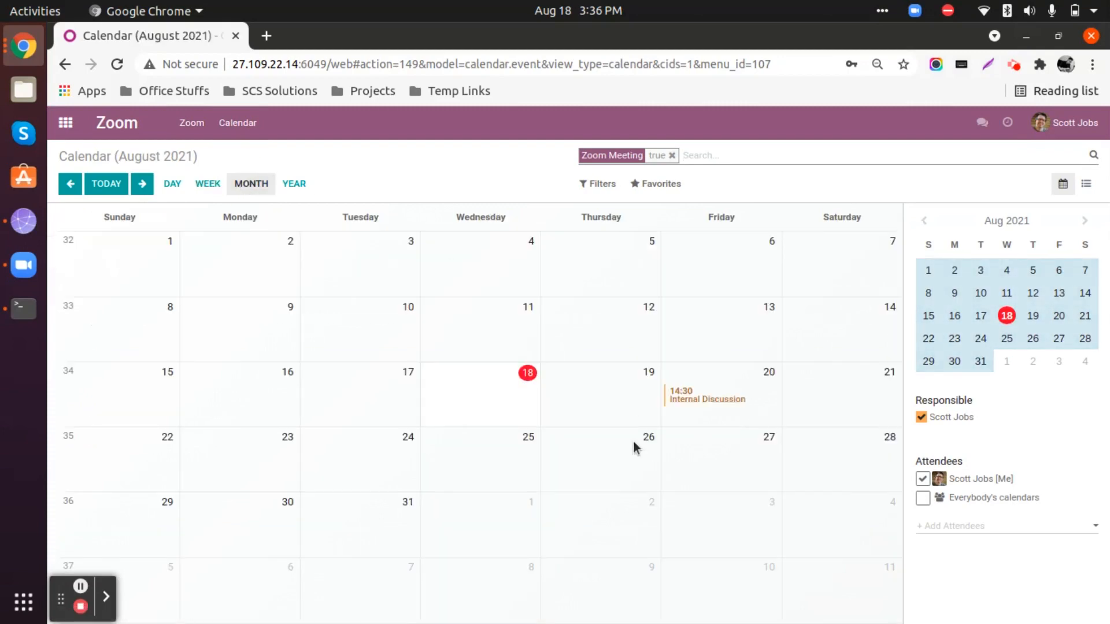
Switch to the Zoom desktop app and show the meeting invitation of the August 20 Internal Discussion.
{"action": "left_click", "coordinate": [20, 272]}
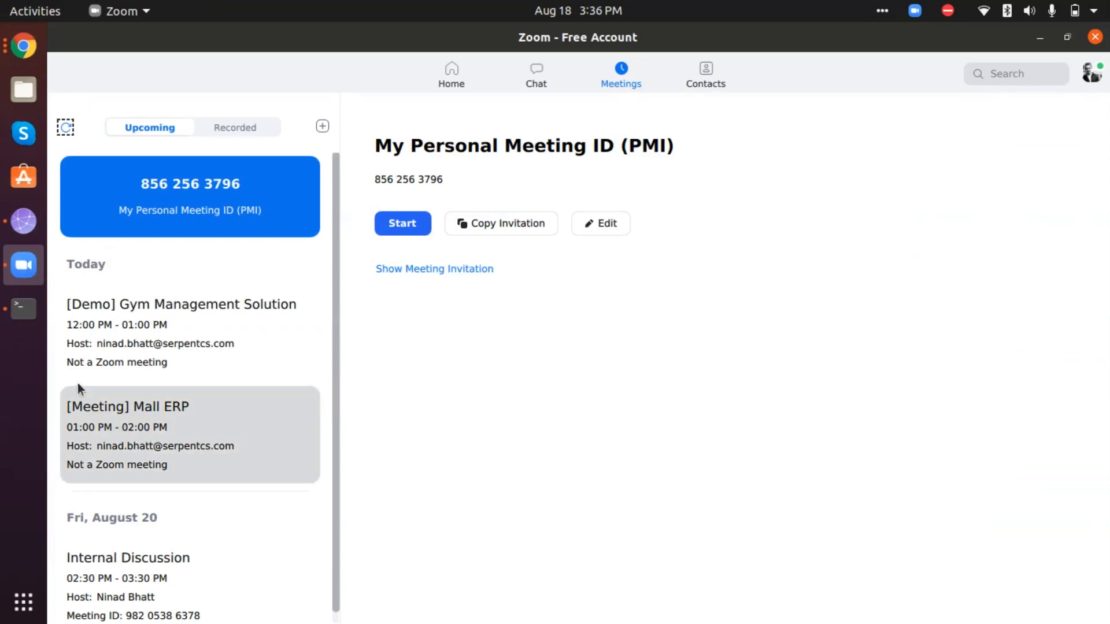
{"action": "scroll", "coordinate": [73, 300], "scroll_direction": "down", "scroll_amount": 1}
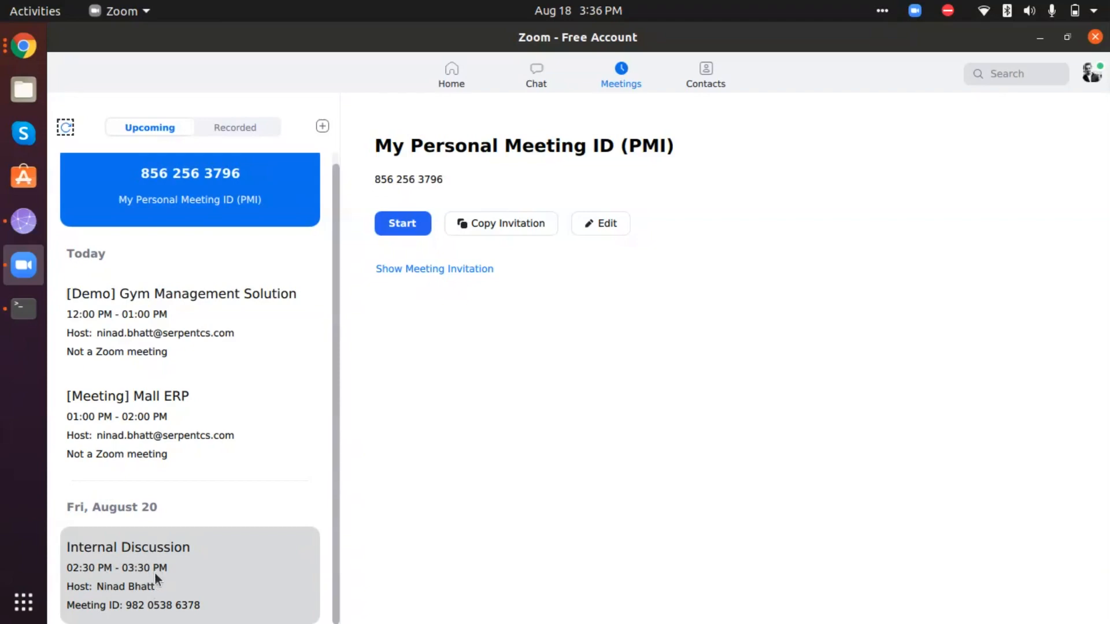
{"action": "left_click", "coordinate": [146, 558]}
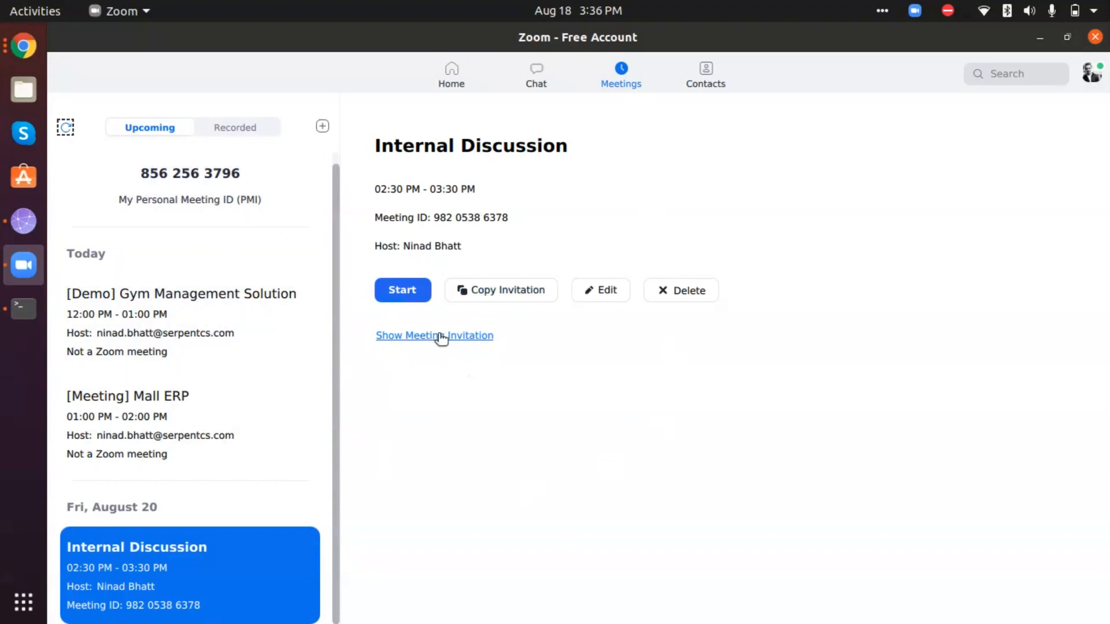
{"action": "left_click", "coordinate": [418, 335]}
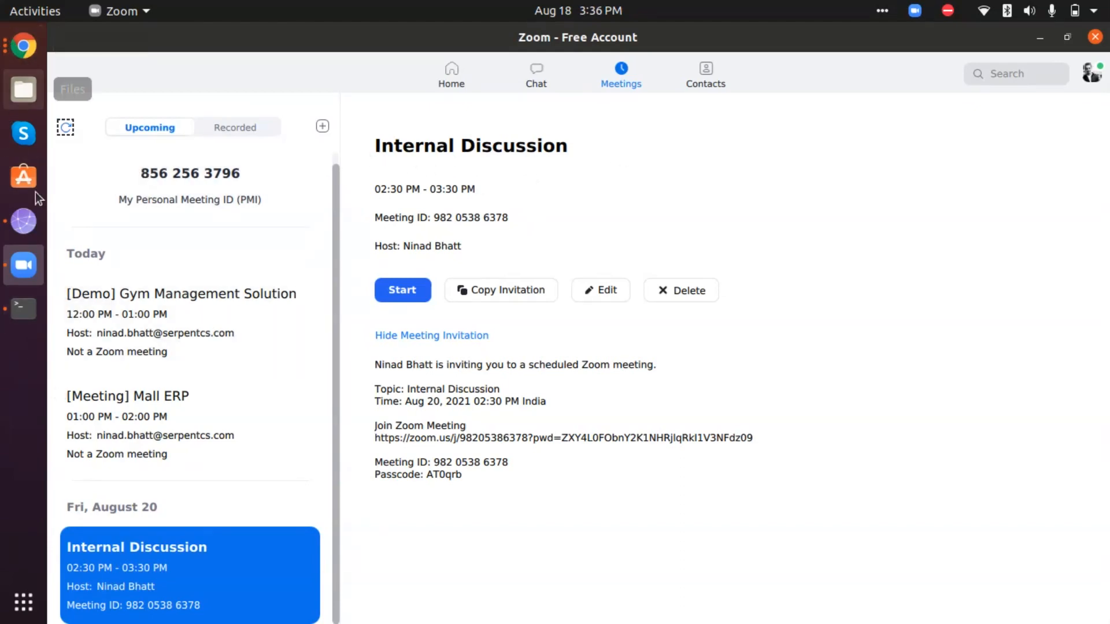
Switch back to Odoo in Chrome, change the Internal Discussion meeting's subject to "Sales Strategies with CEO", and save it.
{"action": "left_click", "coordinate": [23, 46]}
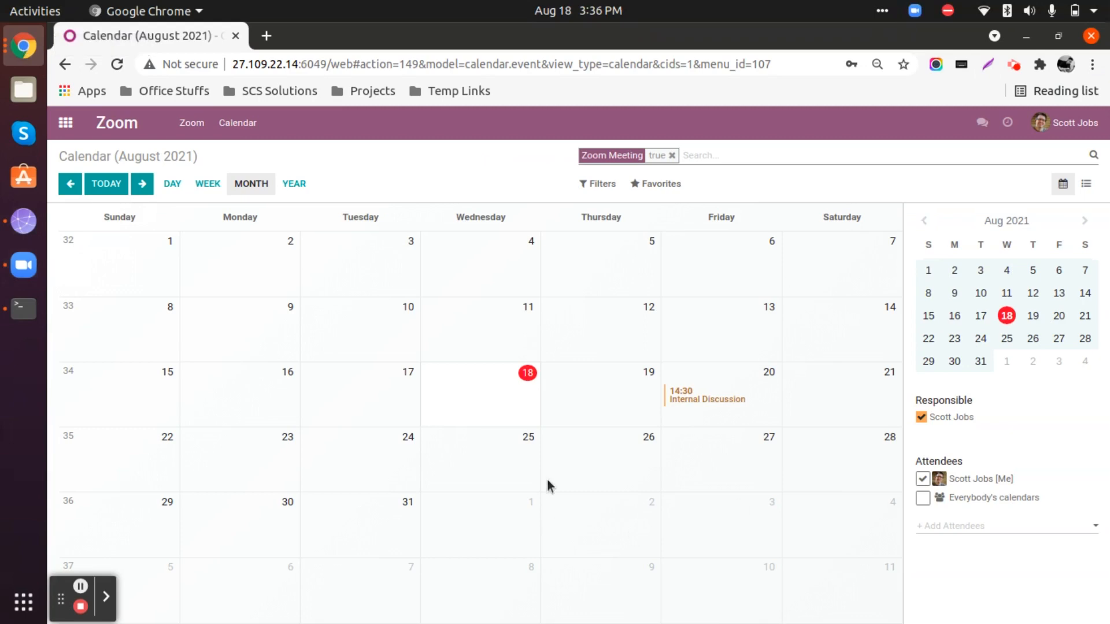
{"action": "left_click", "coordinate": [676, 398]}
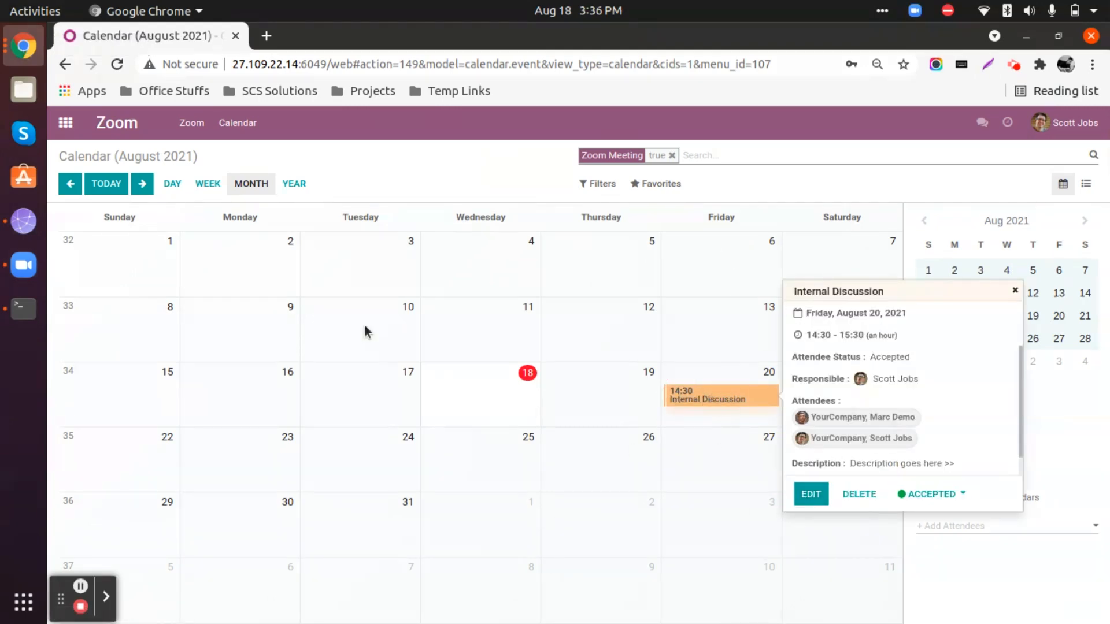
{"action": "left_click", "coordinate": [810, 495]}
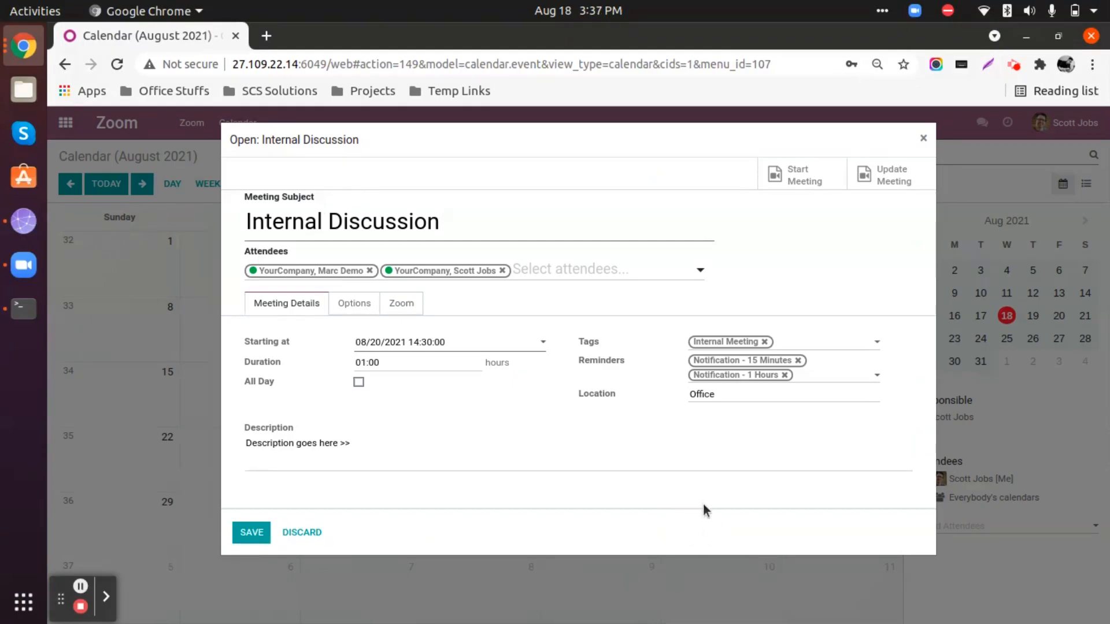
{"action": "left_click", "coordinate": [443, 225]}
{"action": "key", "text": "ctrl+a"}
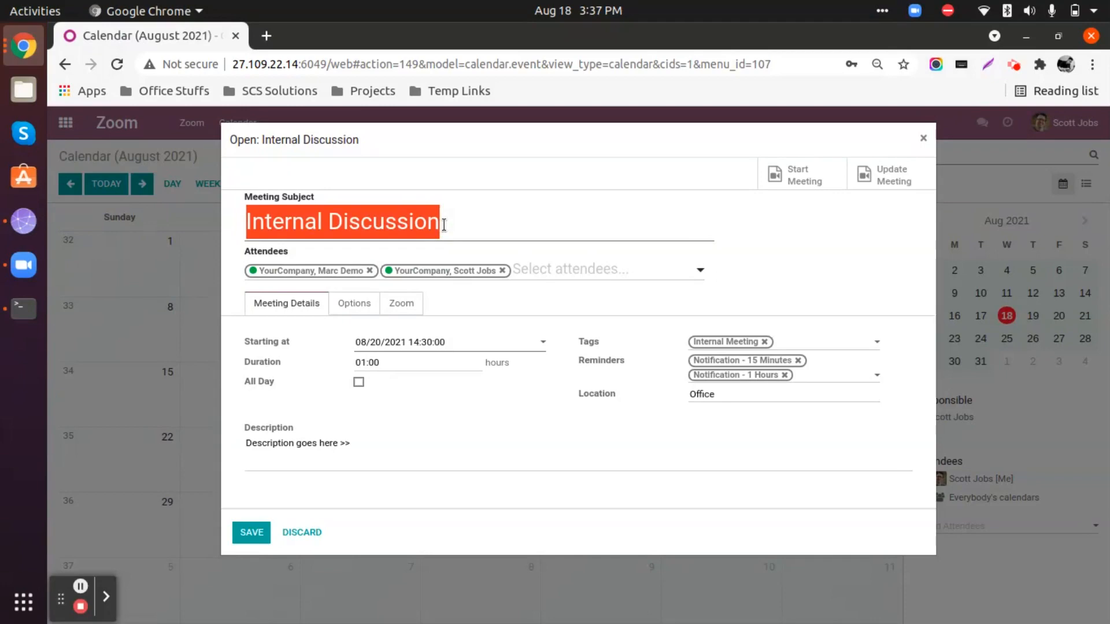
{"action": "type", "text": "Sales "}
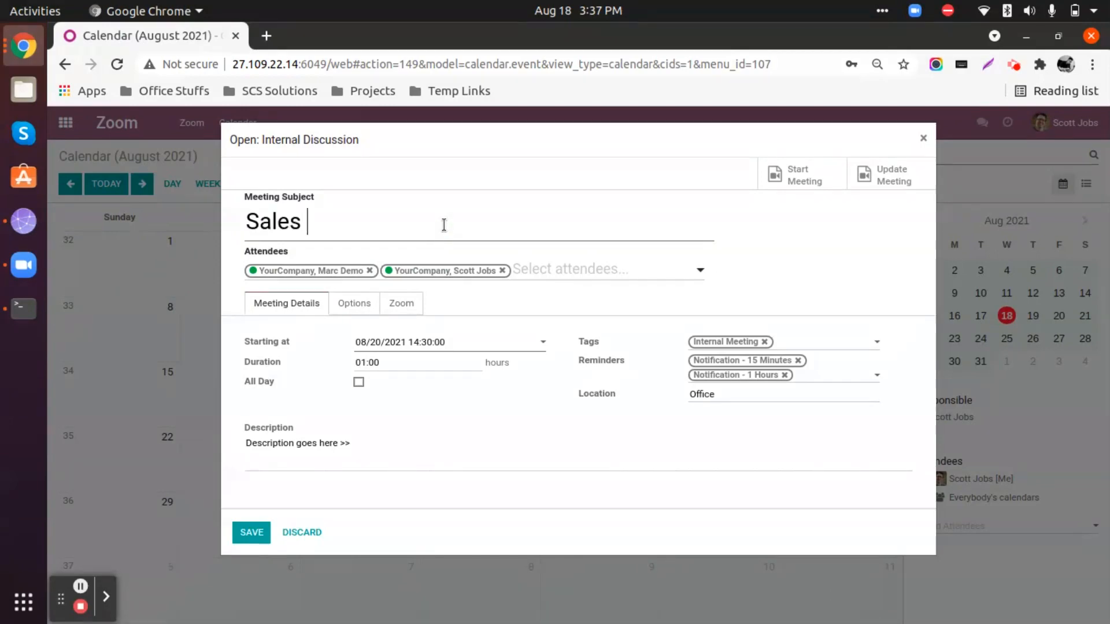
{"action": "type", "text": "Strategies"}
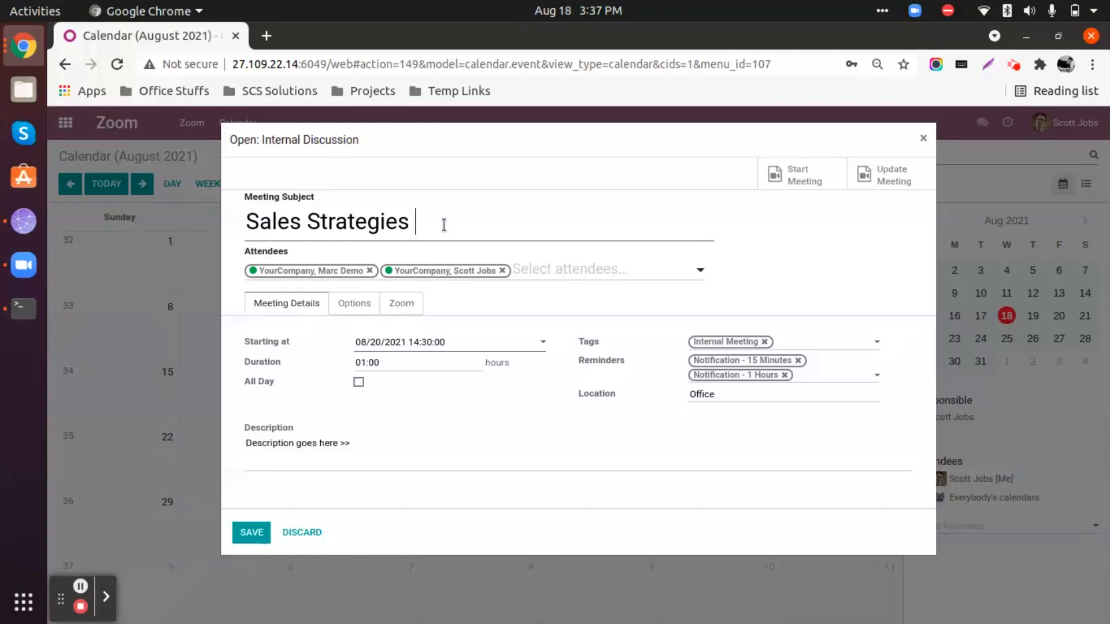
{"action": "type", "text": " with CEO"}
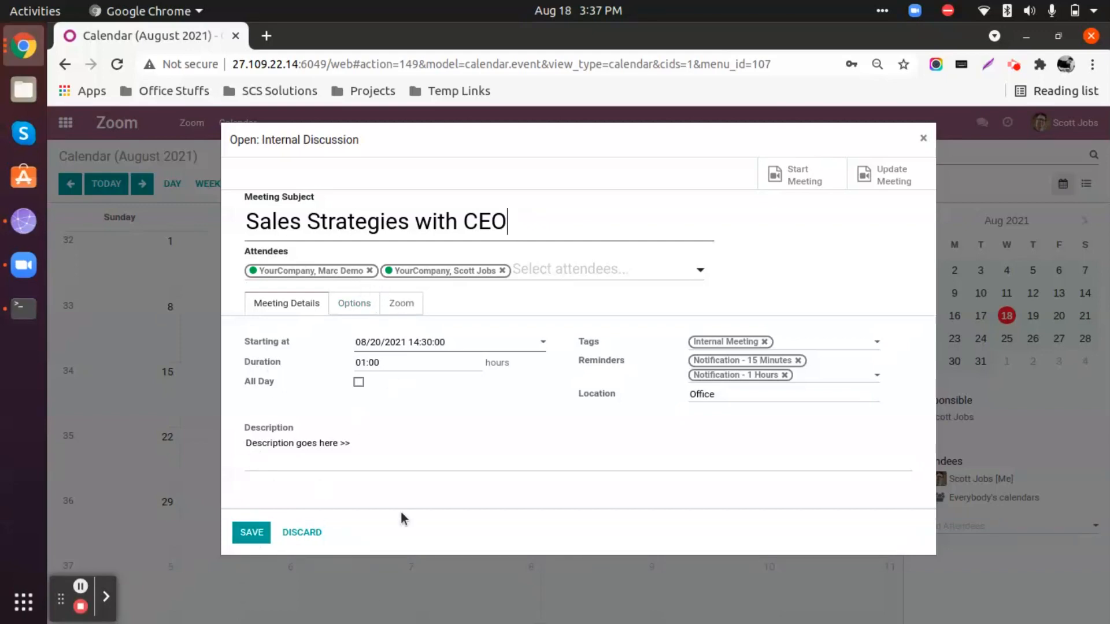
{"action": "left_click", "coordinate": [253, 533]}
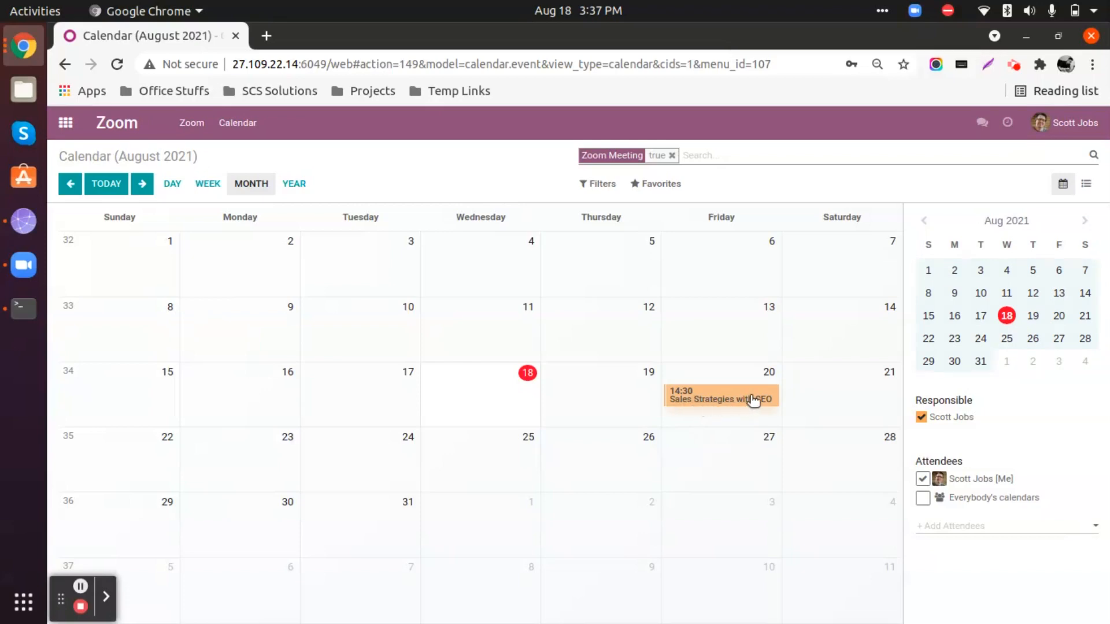
Refresh the upcoming meetings in the Zoom desktop app to check the meeting's name, and return to Chrome.
{"action": "left_click", "coordinate": [22, 266]}
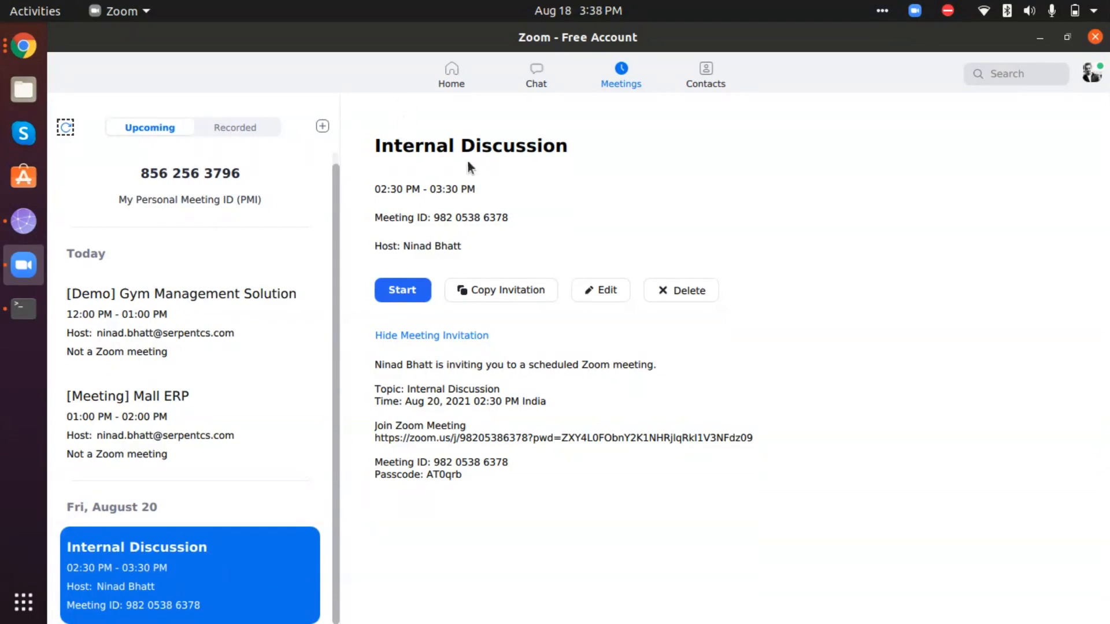
{"action": "left_click", "coordinate": [65, 127]}
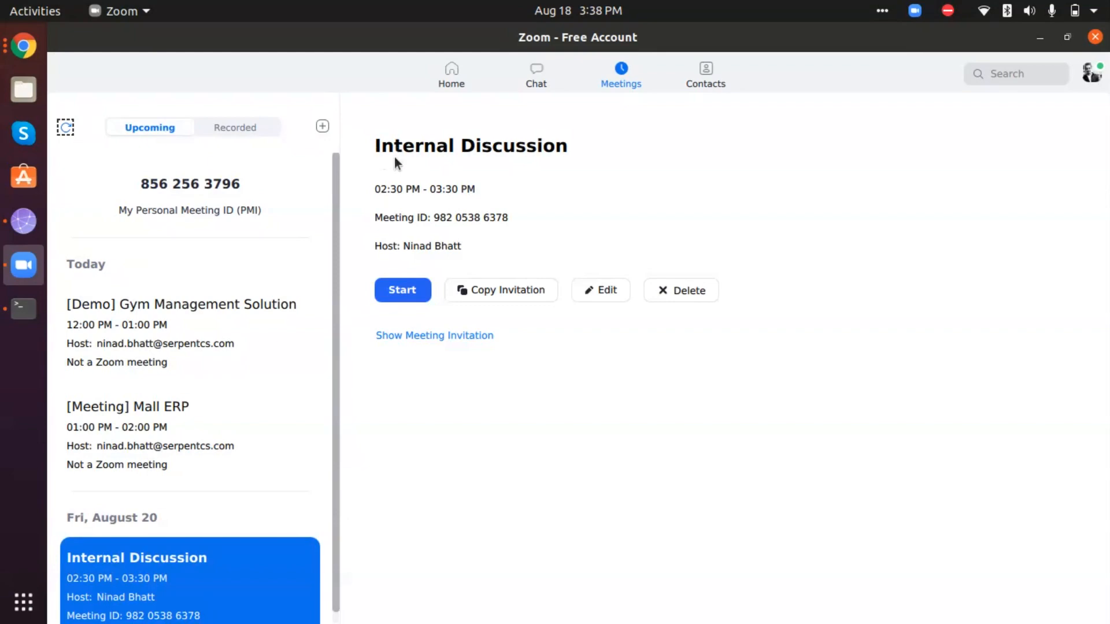
{"action": "left_click", "coordinate": [23, 45]}
Open the Sales Strategies with CEO meeting for editing, send its changes to Zoom with Update Meeting, and save it.
{"action": "left_click", "coordinate": [699, 405]}
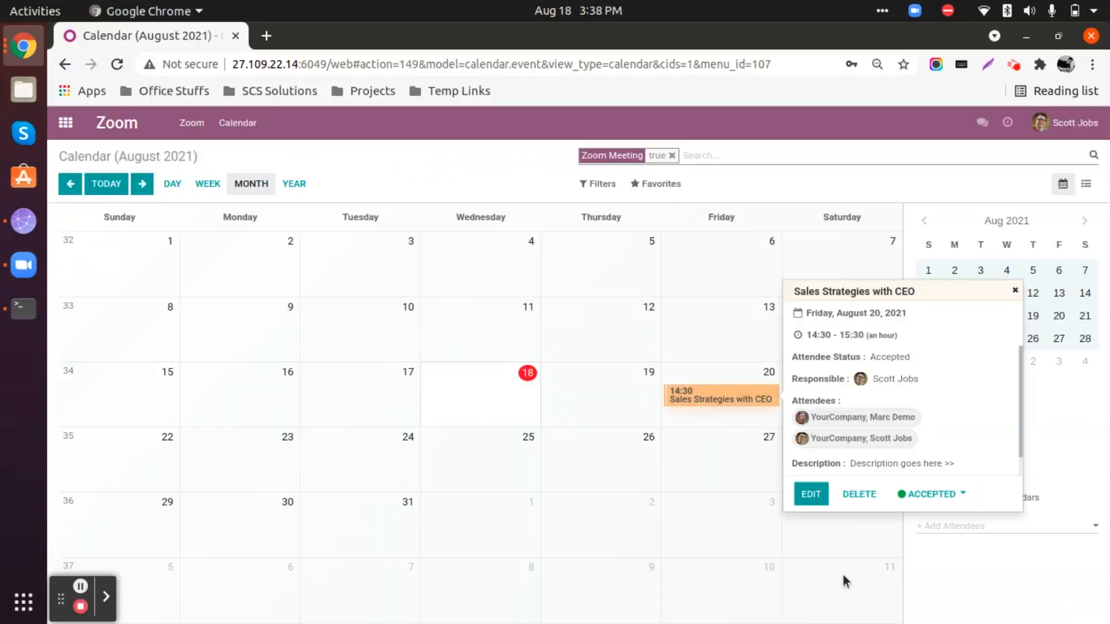
{"action": "left_click", "coordinate": [810, 498]}
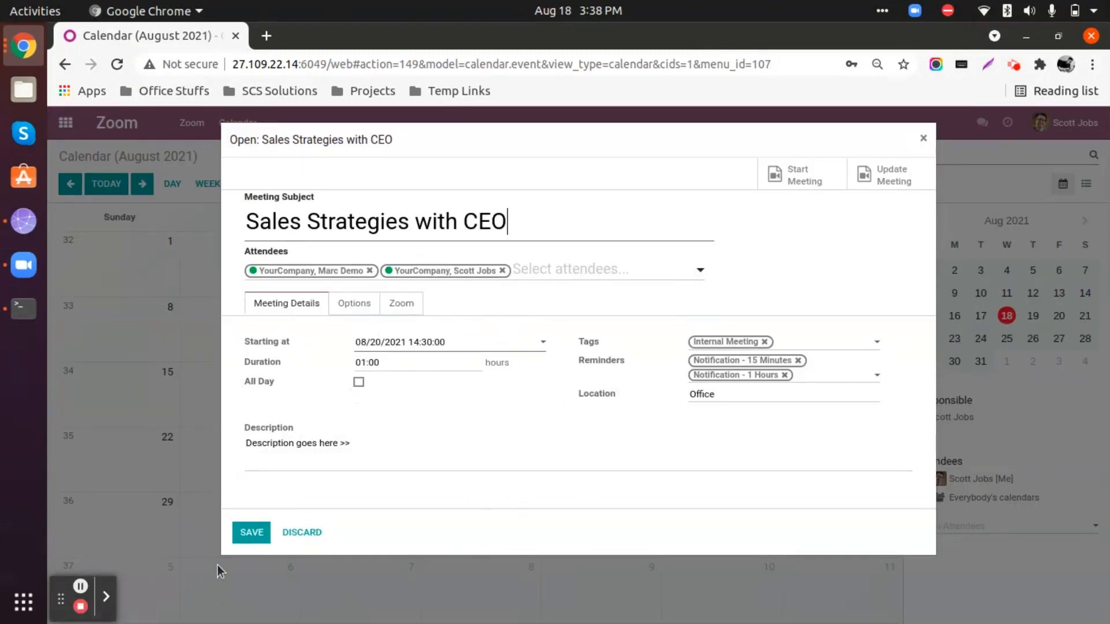
{"action": "left_click", "coordinate": [895, 180]}
{"action": "left_click", "coordinate": [886, 181]}
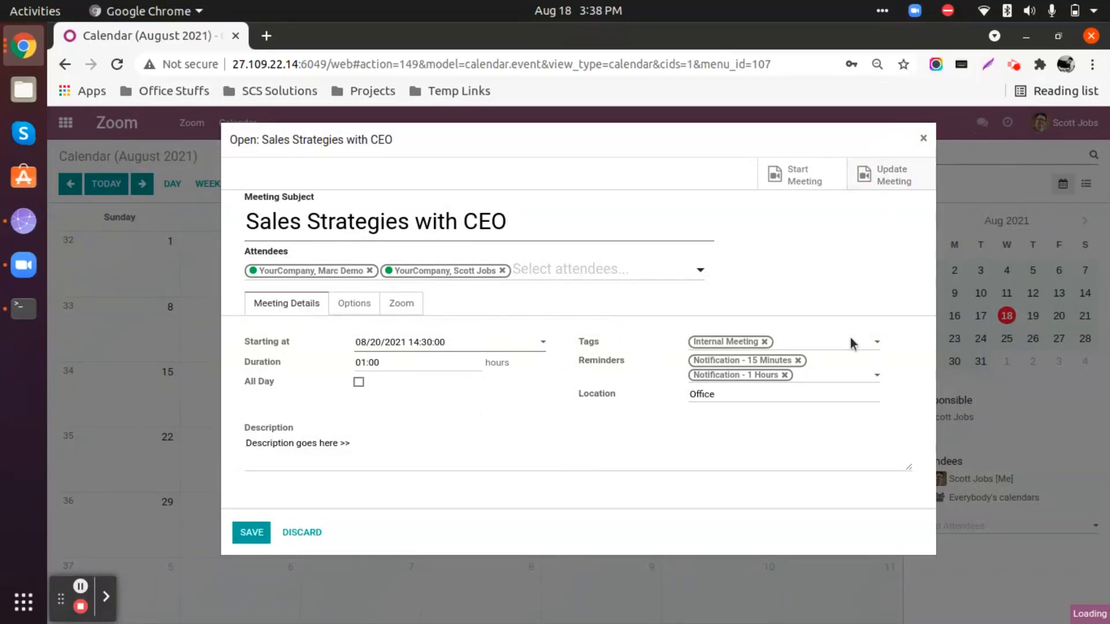
{"action": "left_click", "coordinate": [252, 533]}
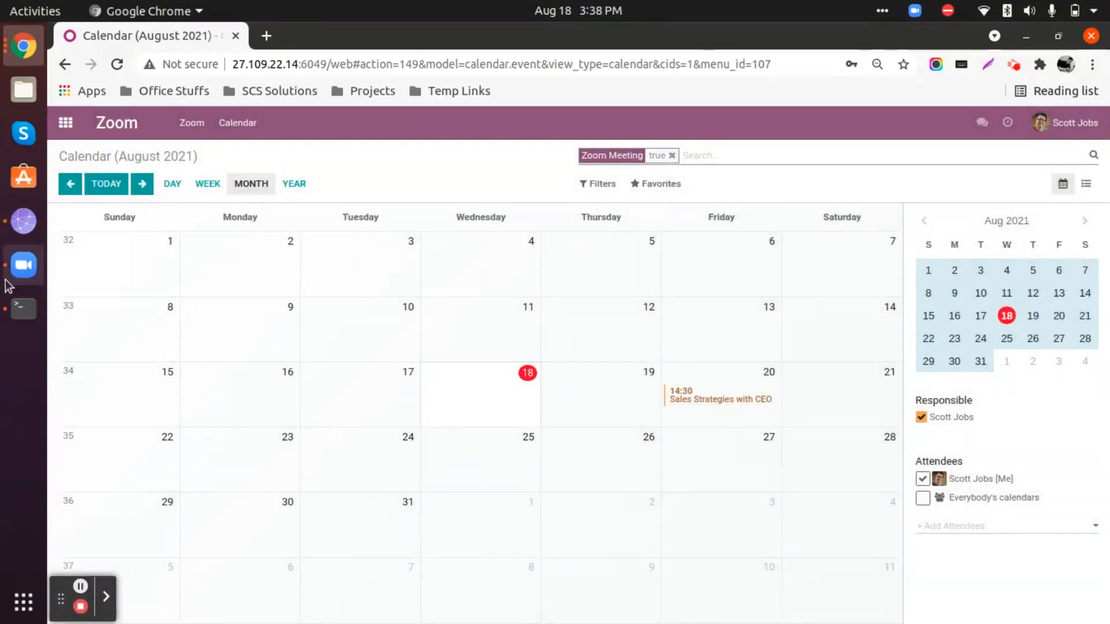
Switch to the Zoom desktop app and show the invitation of the Sales Strategies with CEO meeting.
{"action": "left_click", "coordinate": [20, 273]}
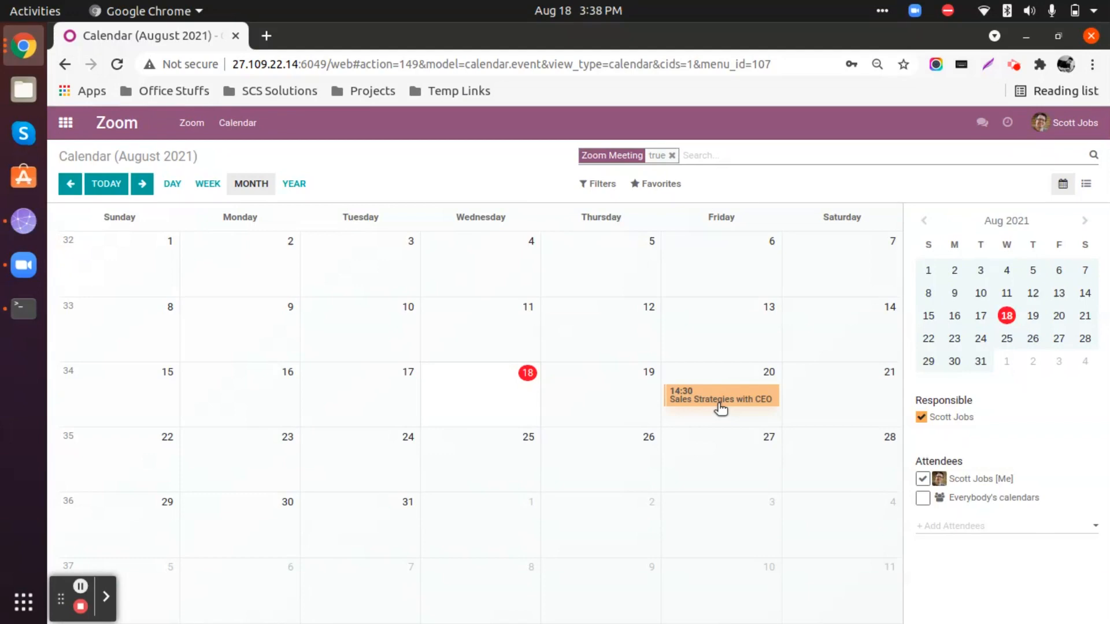
{"action": "left_click", "coordinate": [21, 267]}
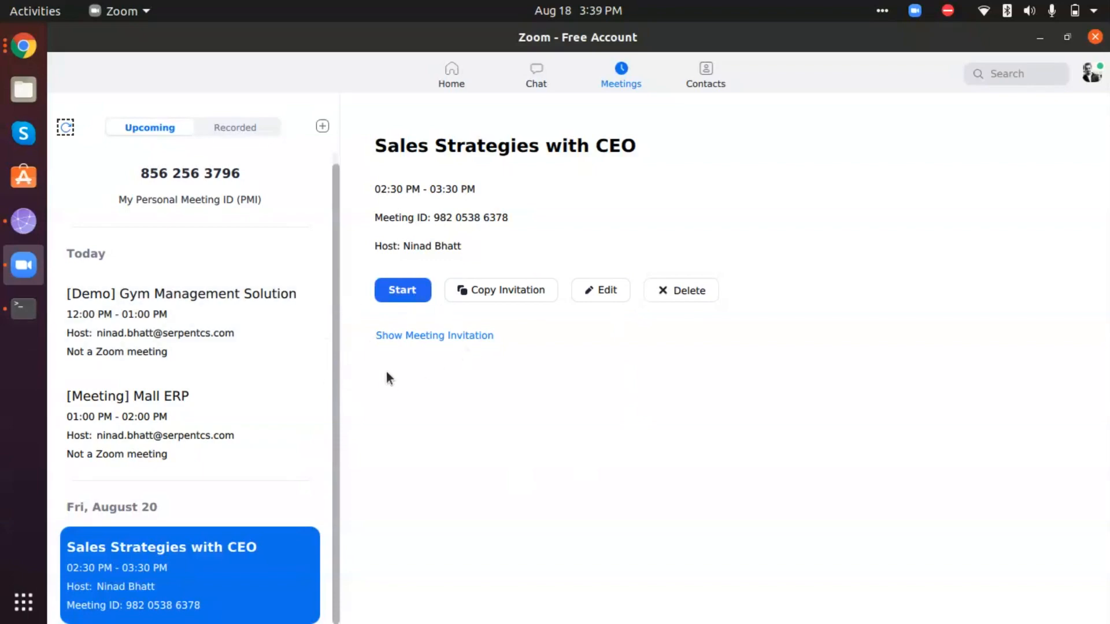
{"action": "left_click", "coordinate": [433, 338]}
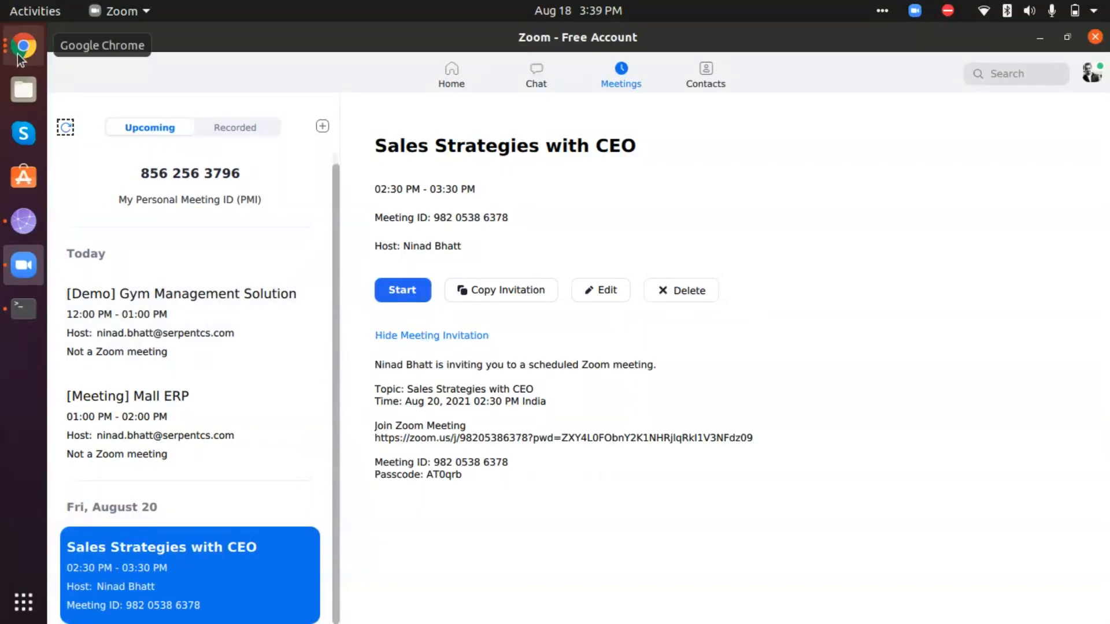
Return to Odoo in Chrome and start the Sales Strategies with CEO meeting from its form, allowing the Zoom client to open.
{"action": "left_click", "coordinate": [27, 47]}
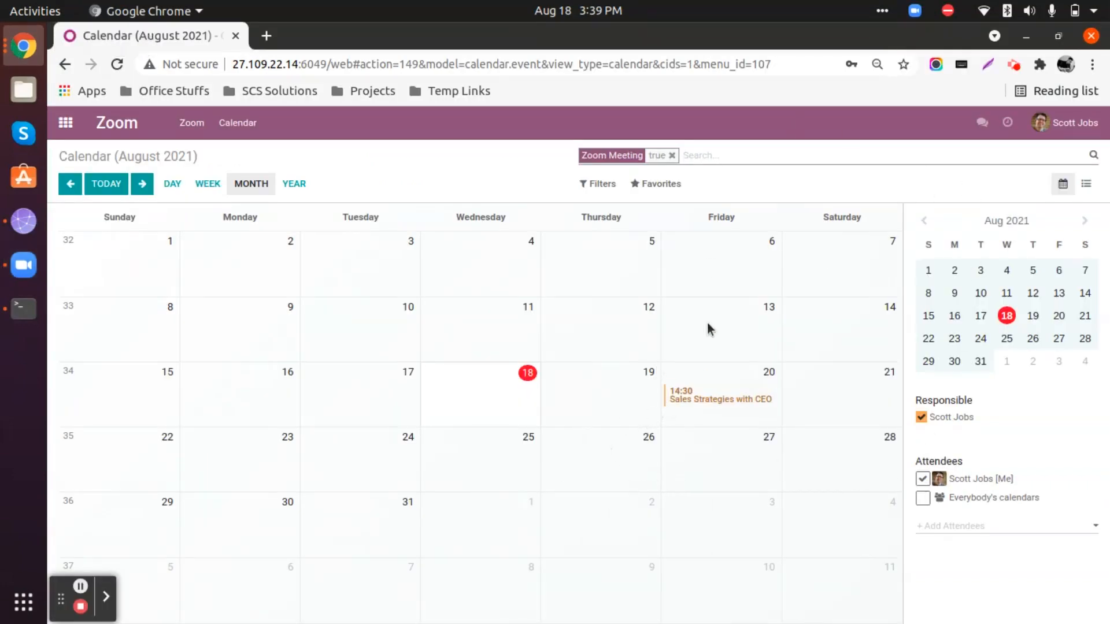
{"action": "left_click", "coordinate": [692, 403]}
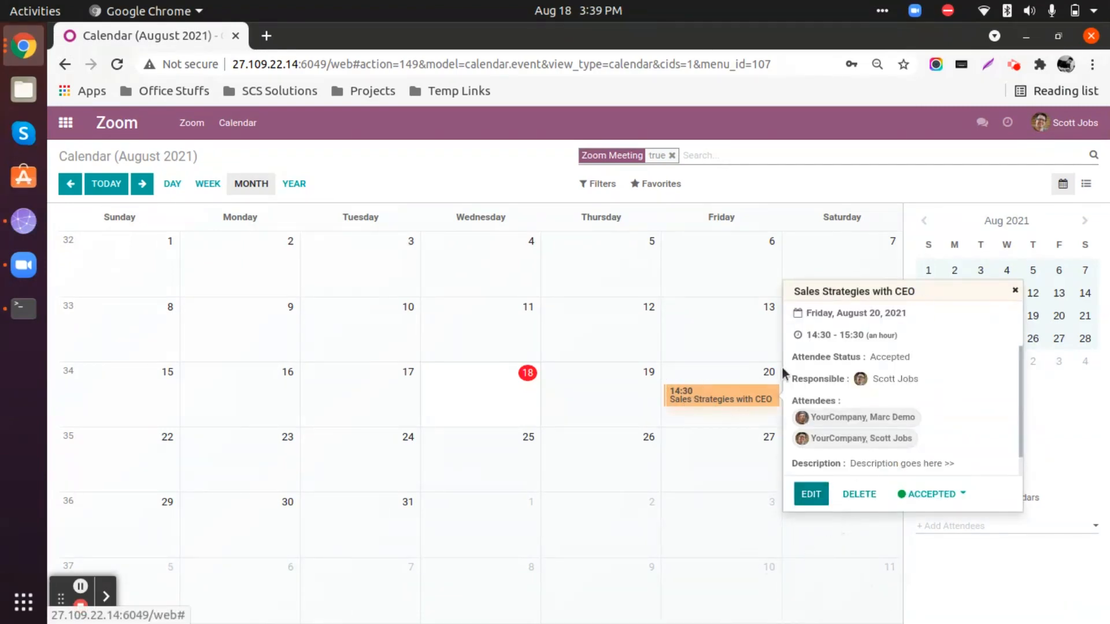
{"action": "left_click", "coordinate": [814, 497]}
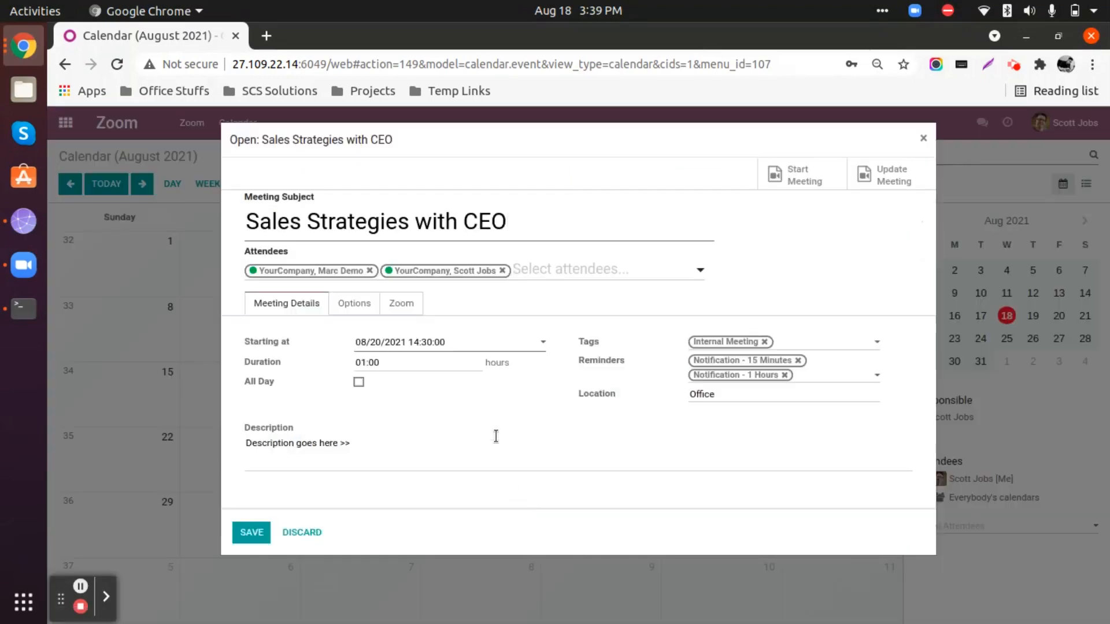
{"action": "left_click", "coordinate": [807, 179]}
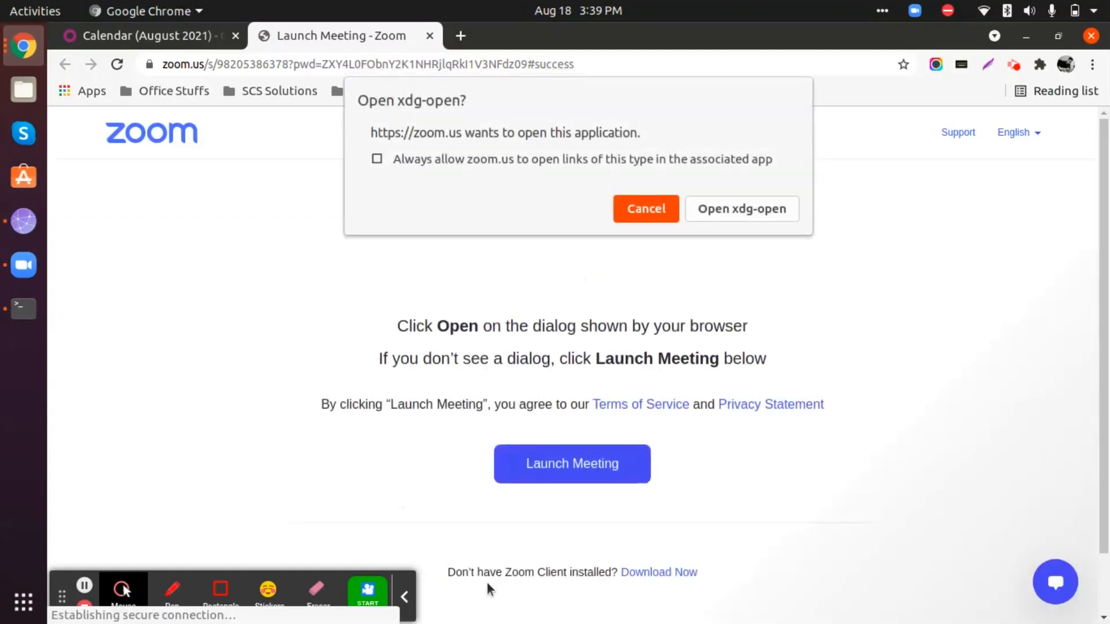
{"action": "left_click", "coordinate": [744, 212]}
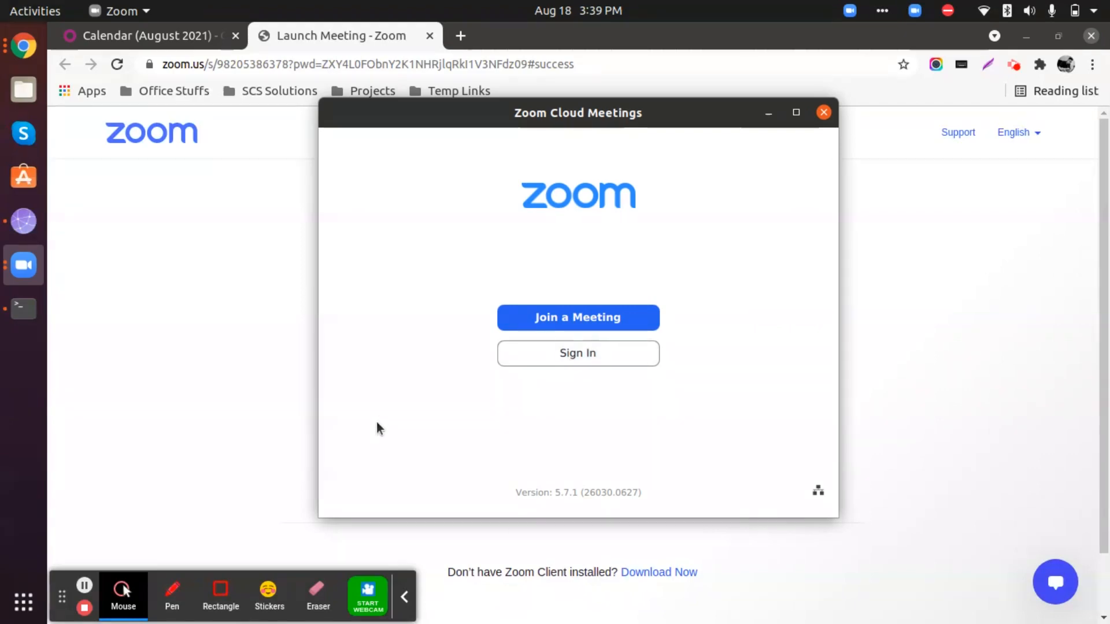
{"action": "left_click", "coordinate": [404, 597]}
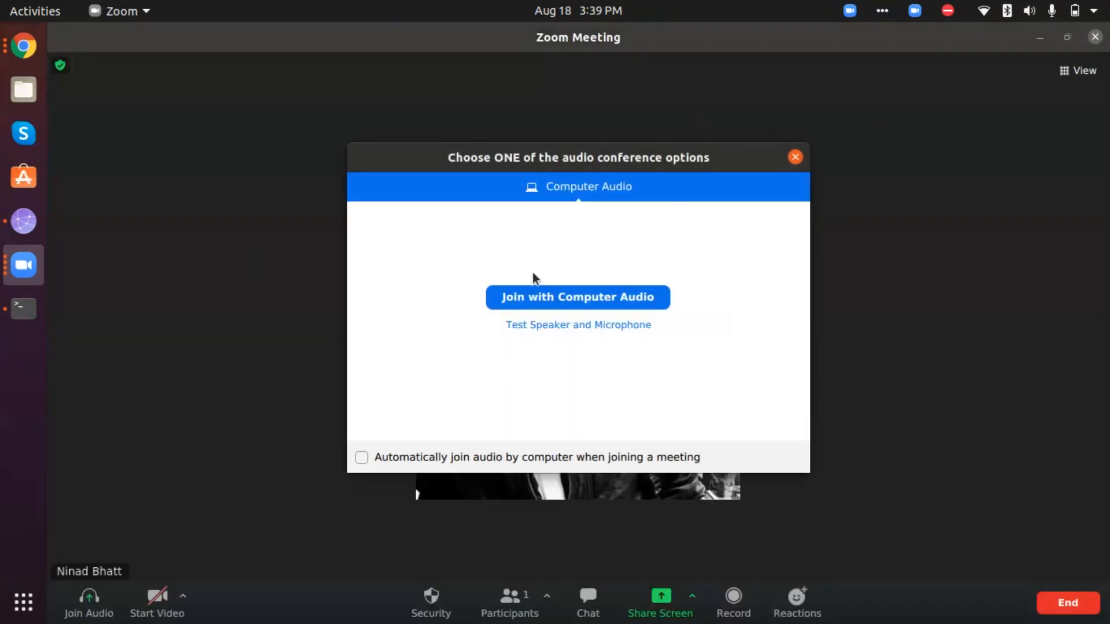
Dismiss the audio conference options without joining audio and end the running Zoom meeting for all.
{"action": "left_click", "coordinate": [795, 157]}
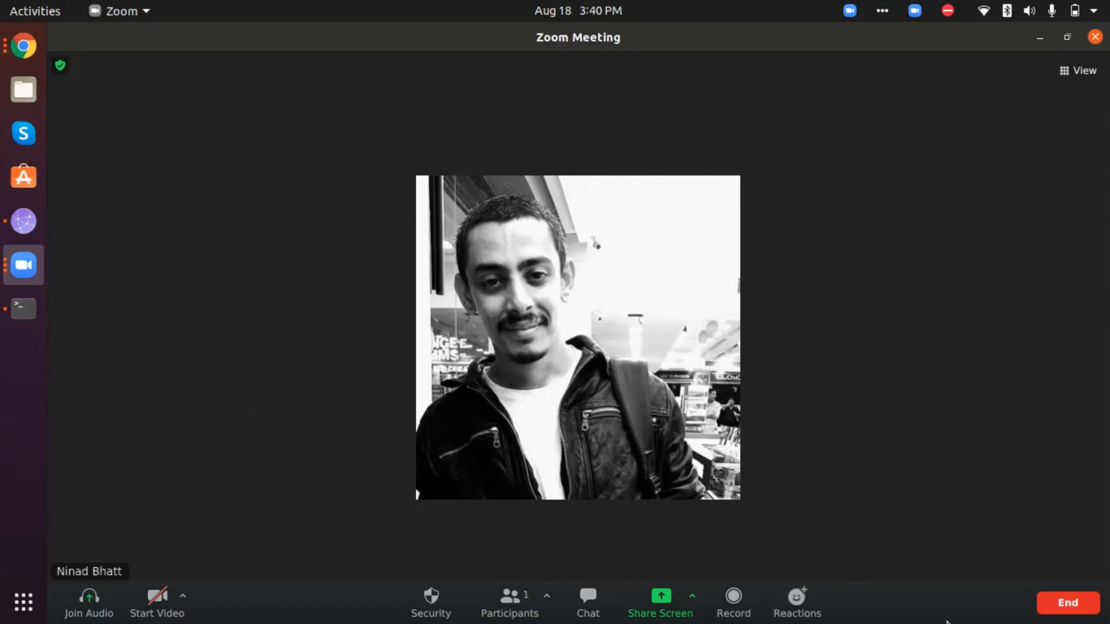
{"action": "left_click", "coordinate": [1049, 607]}
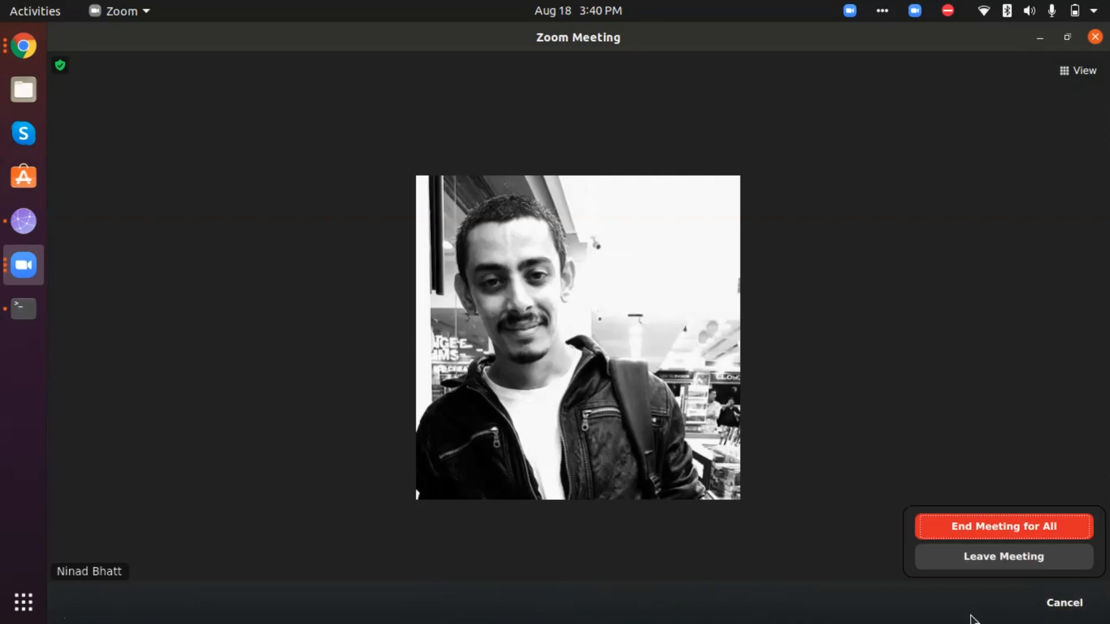
{"action": "left_click", "coordinate": [981, 528]}
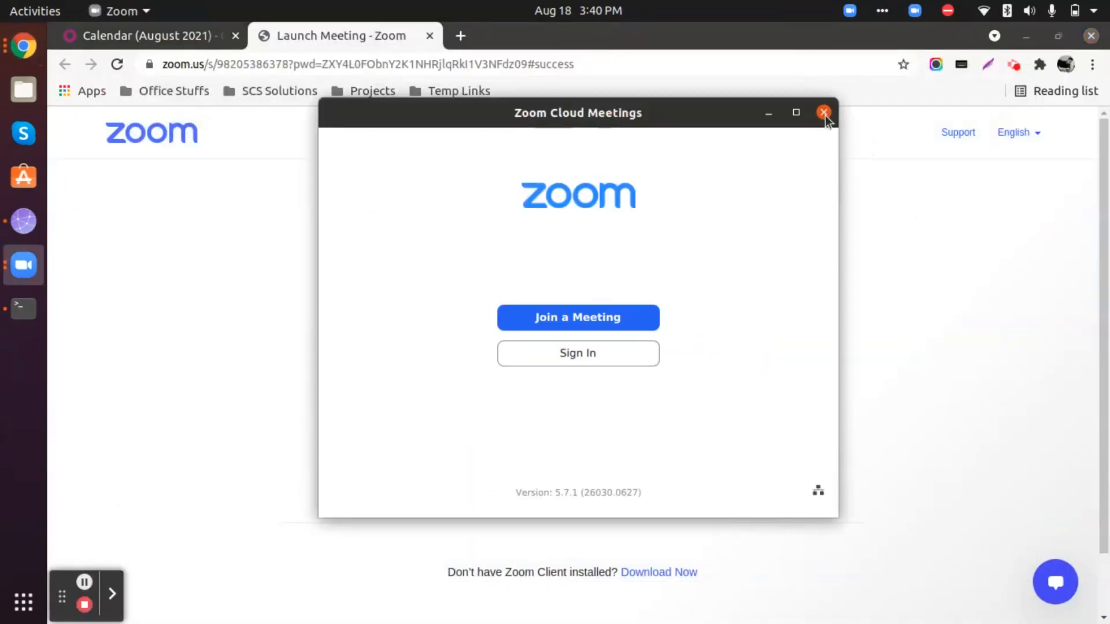
Close the Zoom Cloud Meetings window and save the Sales Strategies with CEO meeting form in Odoo.
{"action": "left_click", "coordinate": [824, 113]}
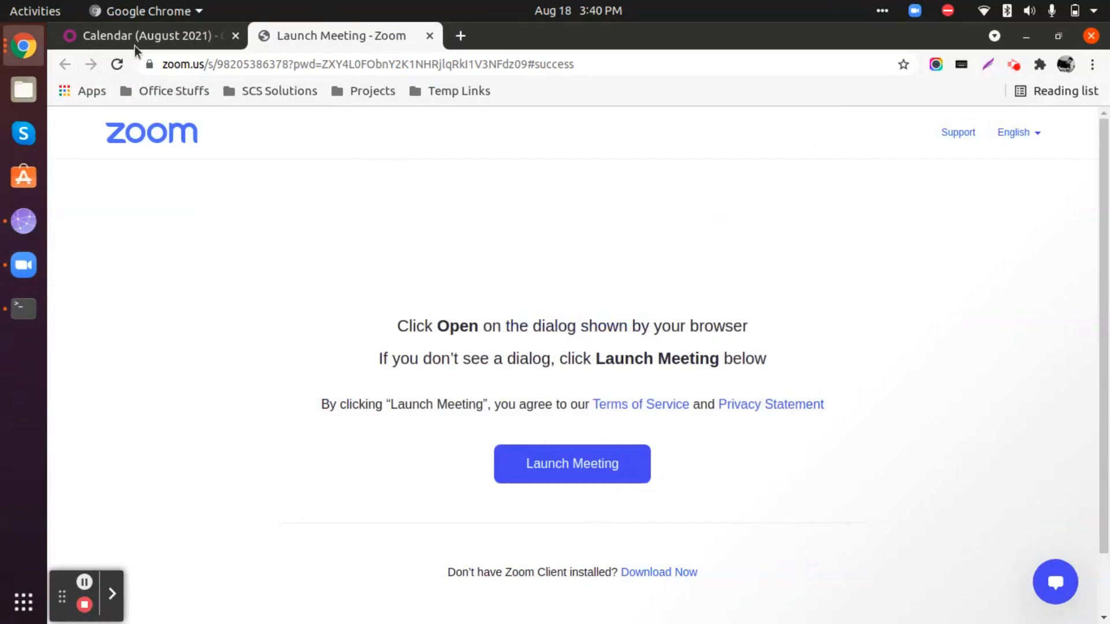
{"action": "left_click", "coordinate": [134, 46]}
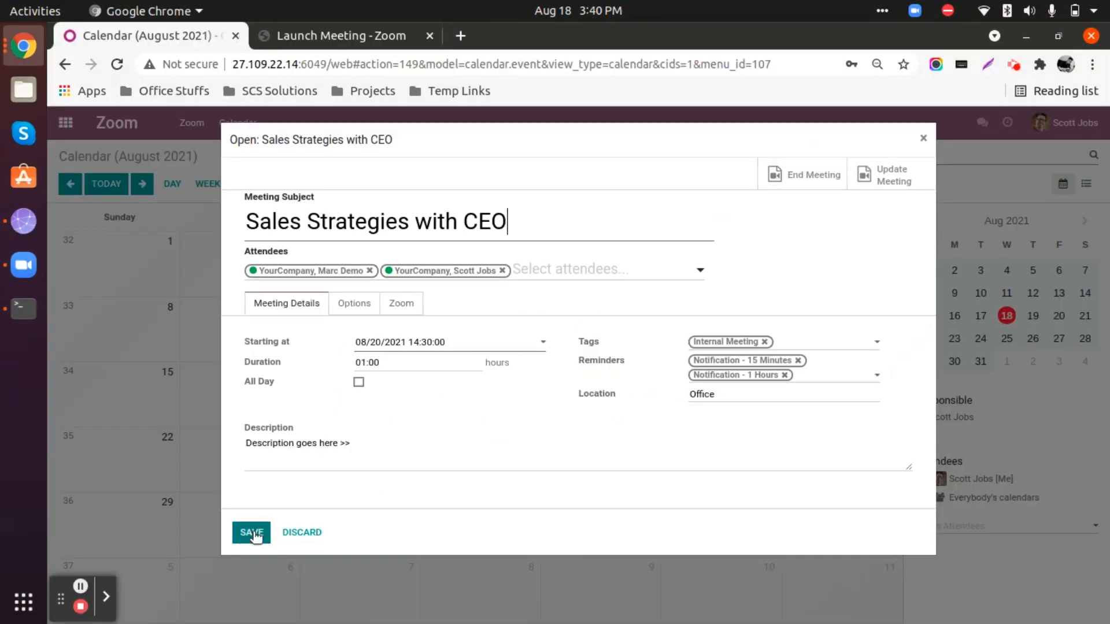
{"action": "left_click", "coordinate": [252, 533]}
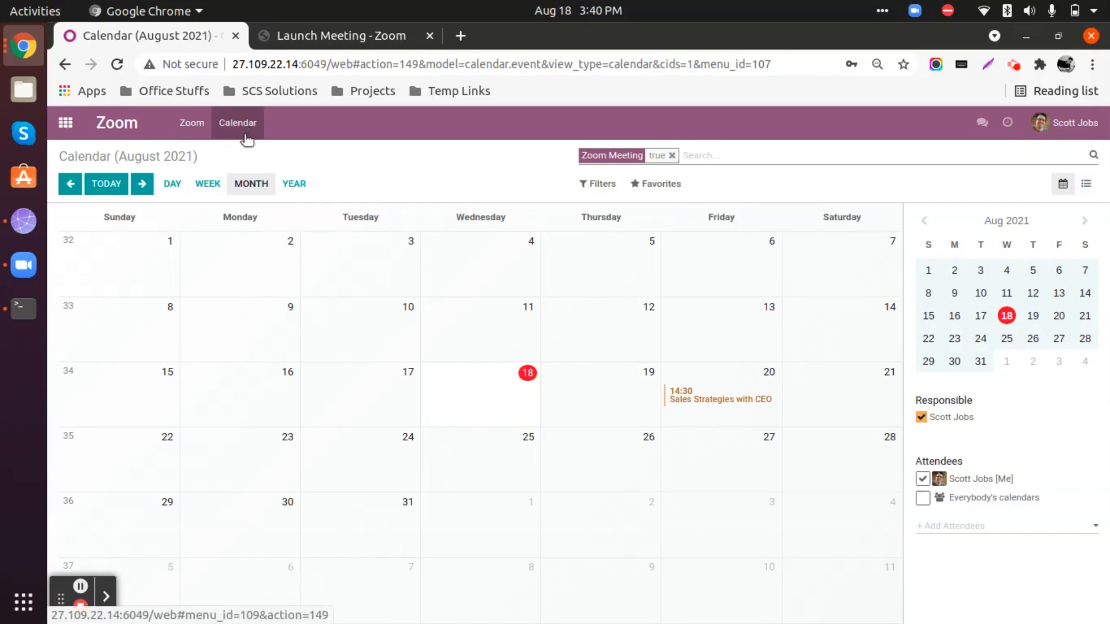
View the Zoom app's backend list and return to the app overview.
{"action": "left_click", "coordinate": [66, 125]}
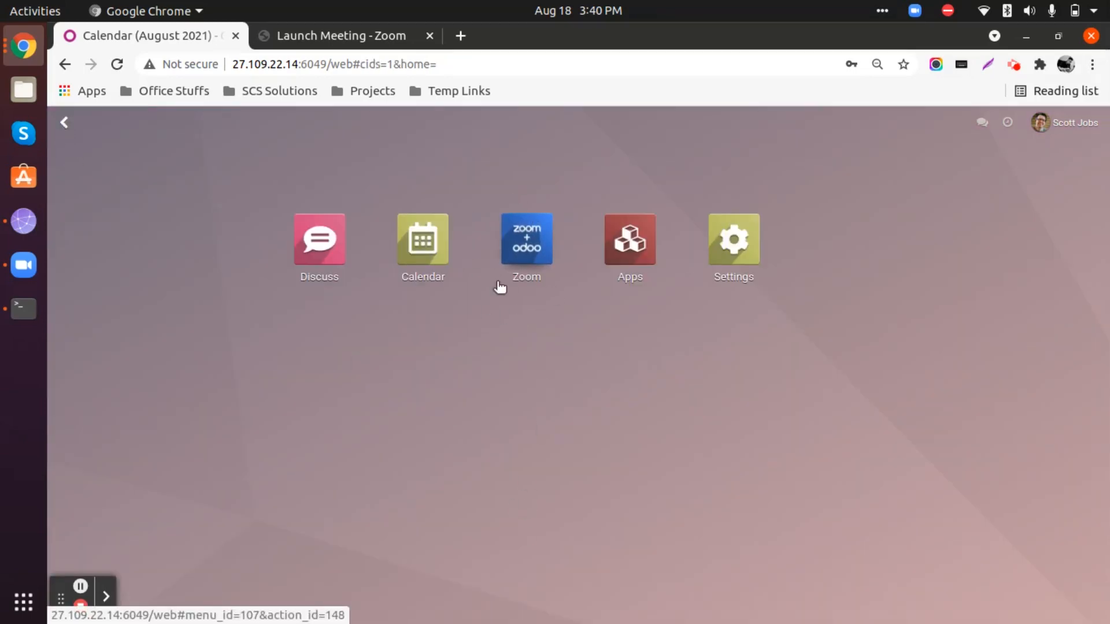
{"action": "left_click", "coordinate": [526, 244]}
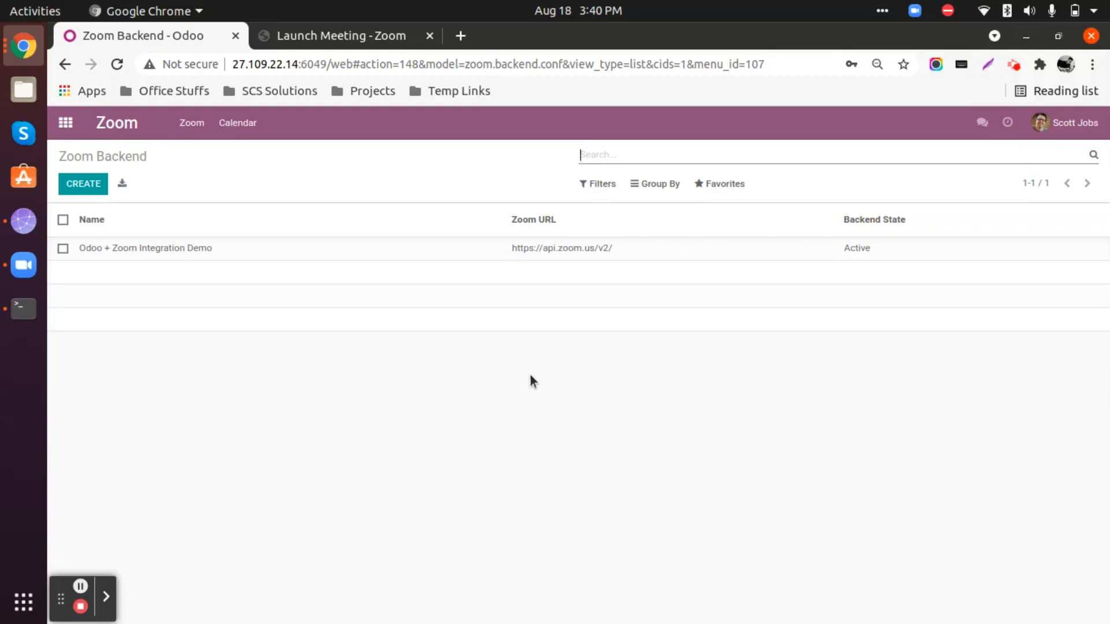
{"action": "left_click", "coordinate": [65, 126]}
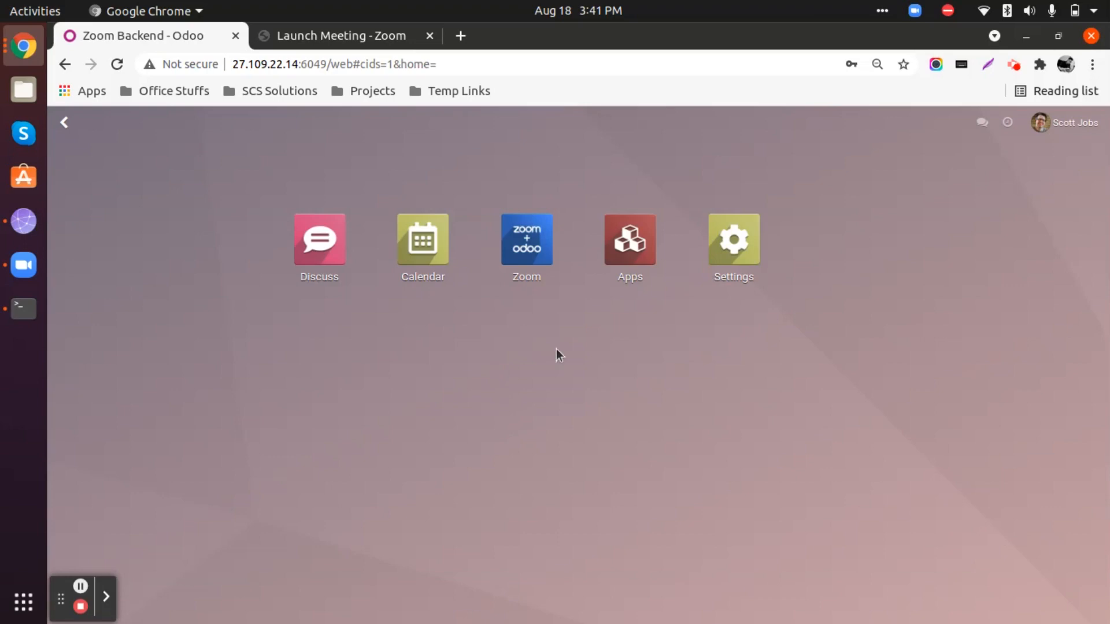
{"action": "left_click", "coordinate": [1011, 65]}
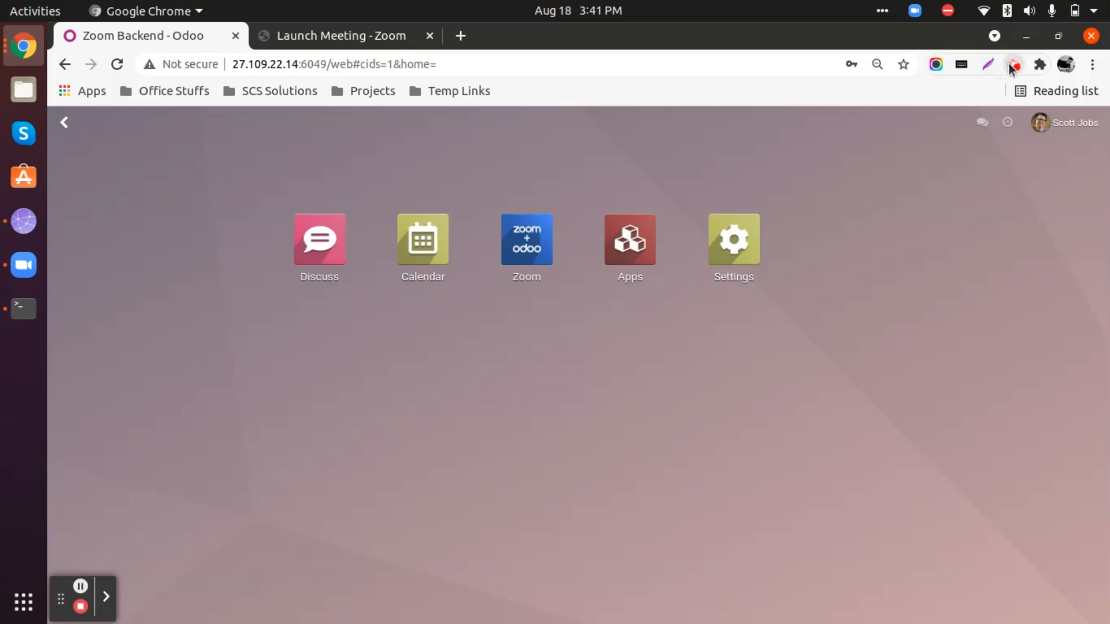